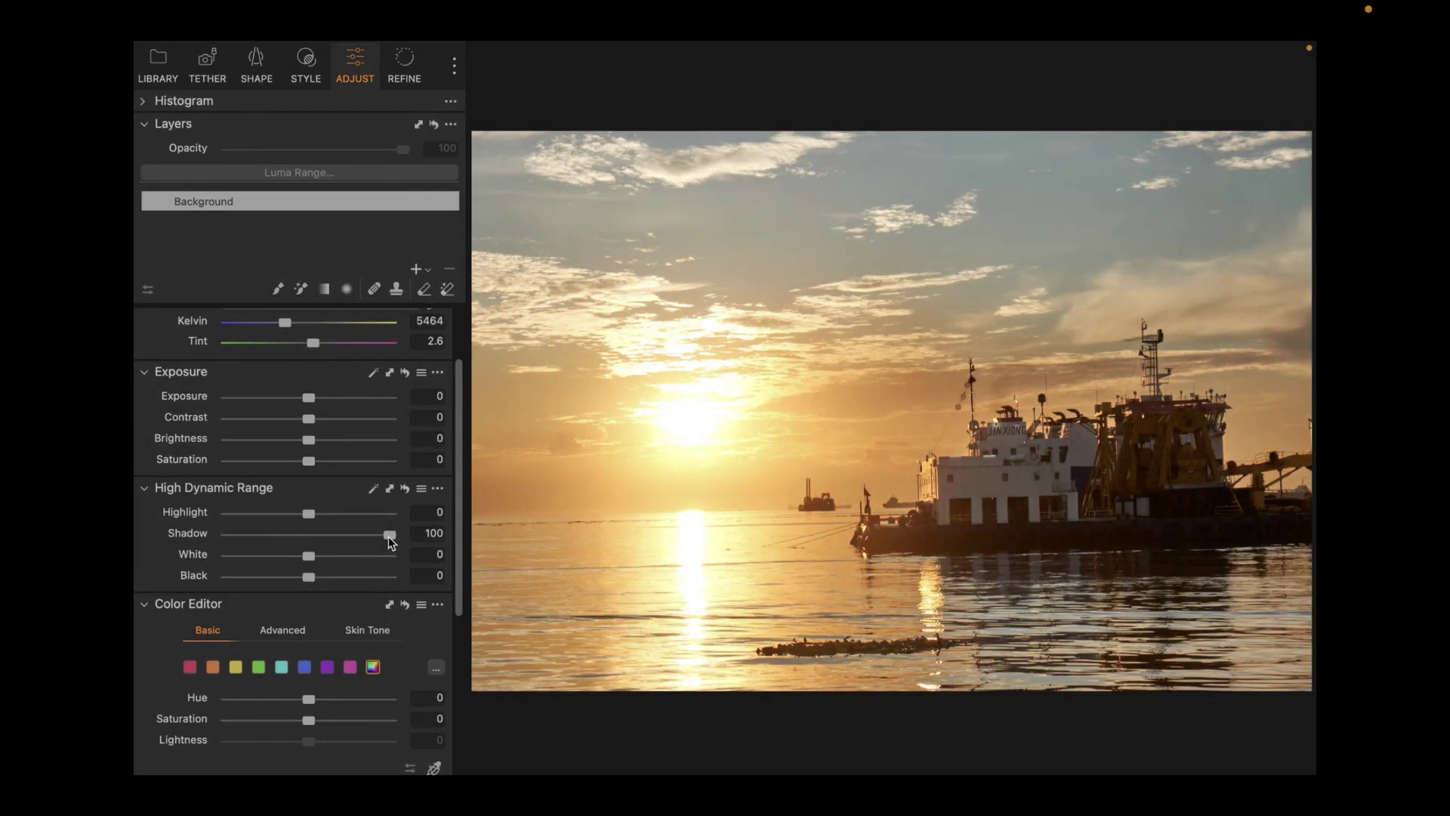
- Set HDR Shadow to 100 and Highlight to -100 on the seawall crowd sunset photo
drag(388, 535, 333, 580)
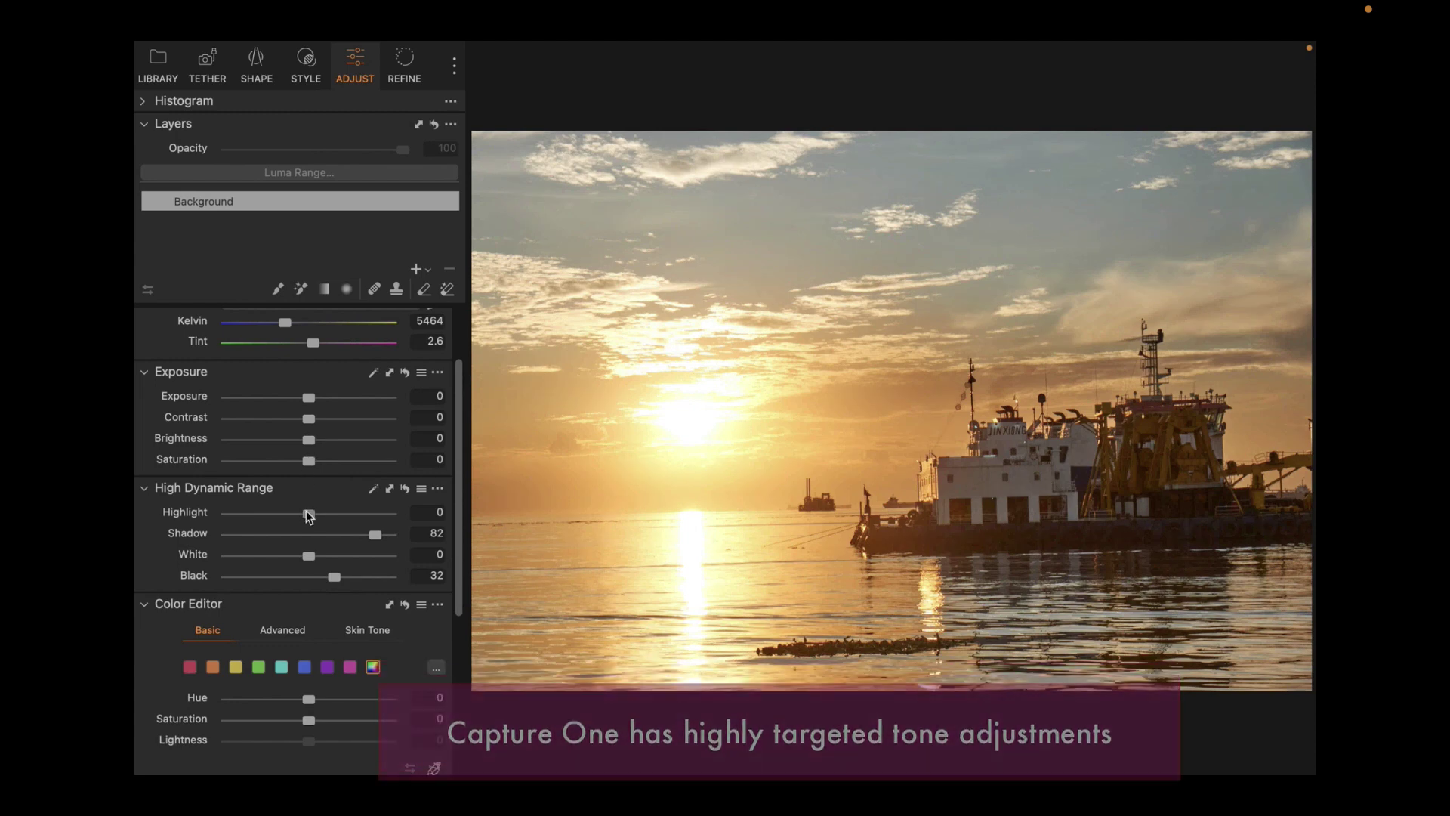
drag(308, 513, 245, 518)
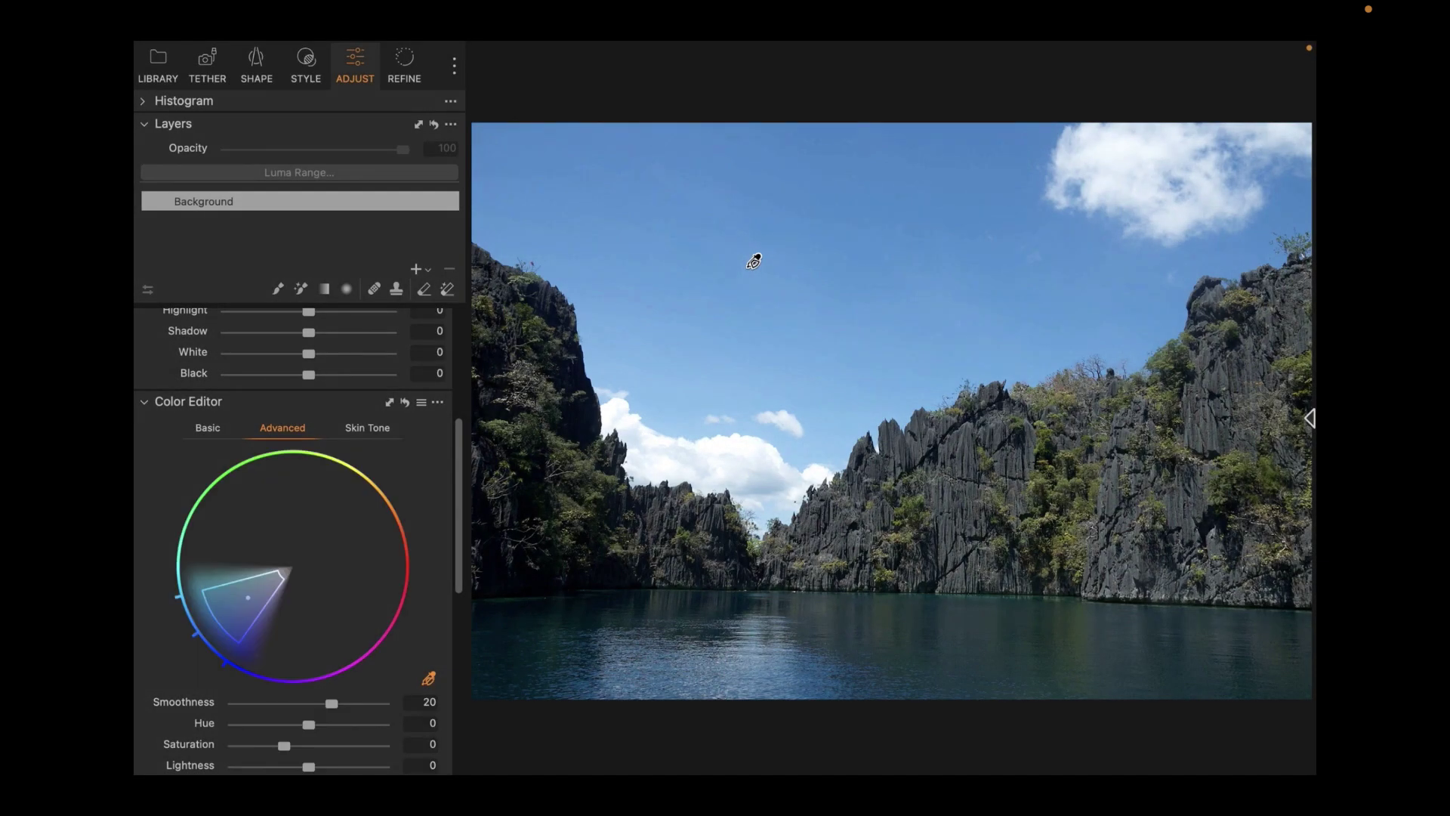
- Darken the blue sky colour range to lightness -100 and narrow it to a small blue wedge
scroll(340, 649, down, 3)
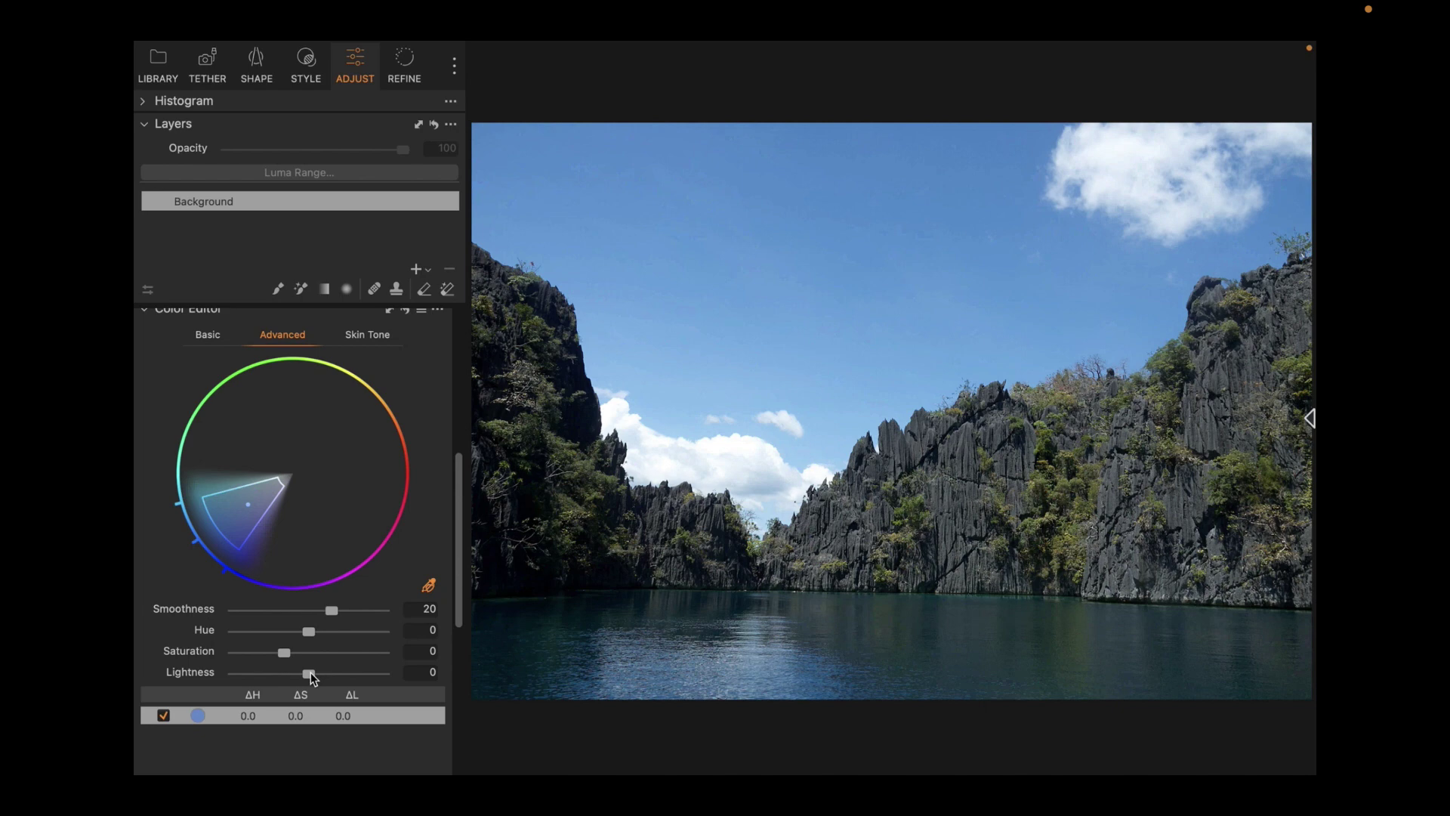
drag(308, 673, 219, 687)
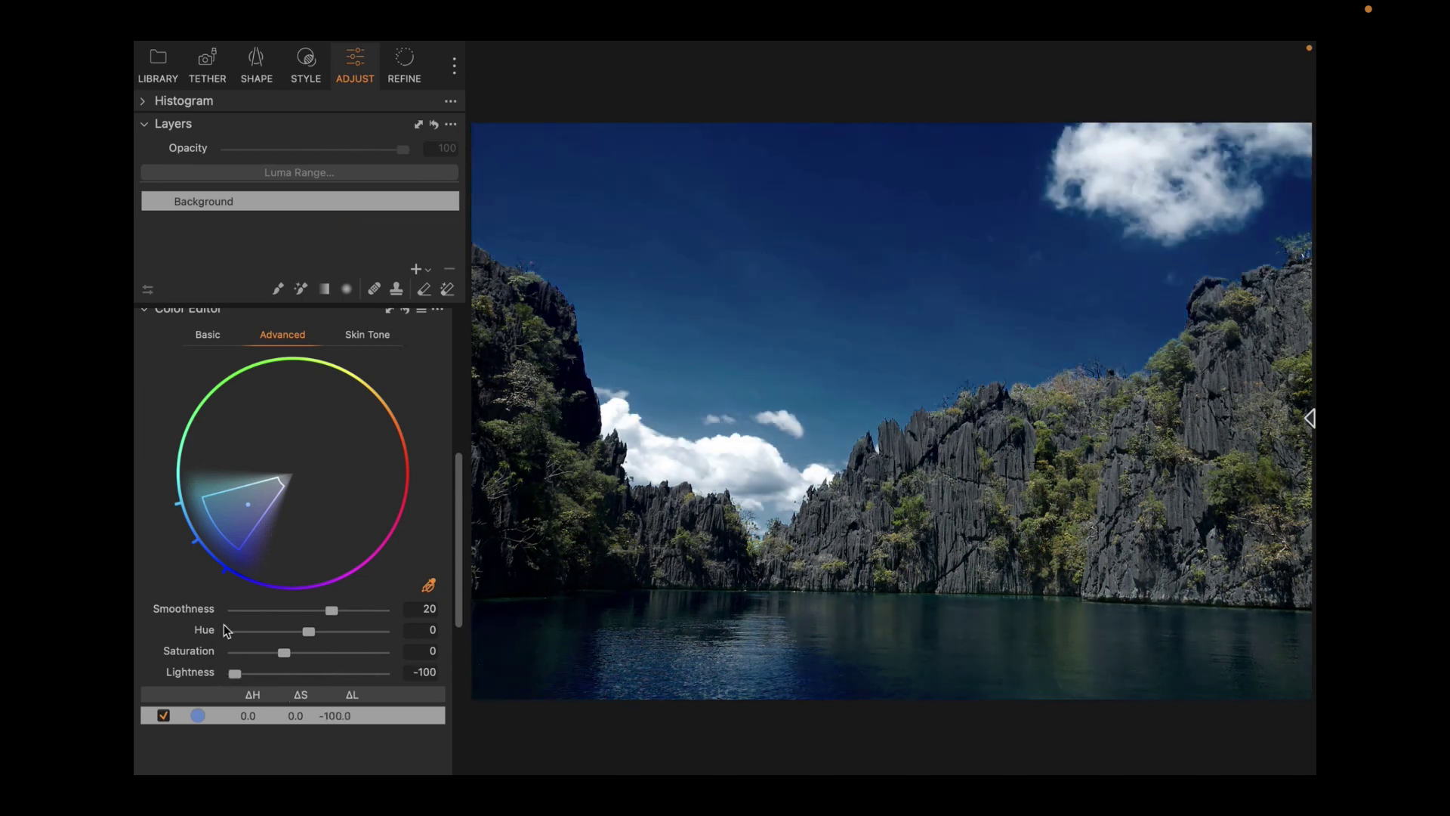
mouse_move(233, 490)
mouse_down()
mouse_move(254, 453)
mouse_move(332, 412)
mouse_move(240, 494)
mouse_up()
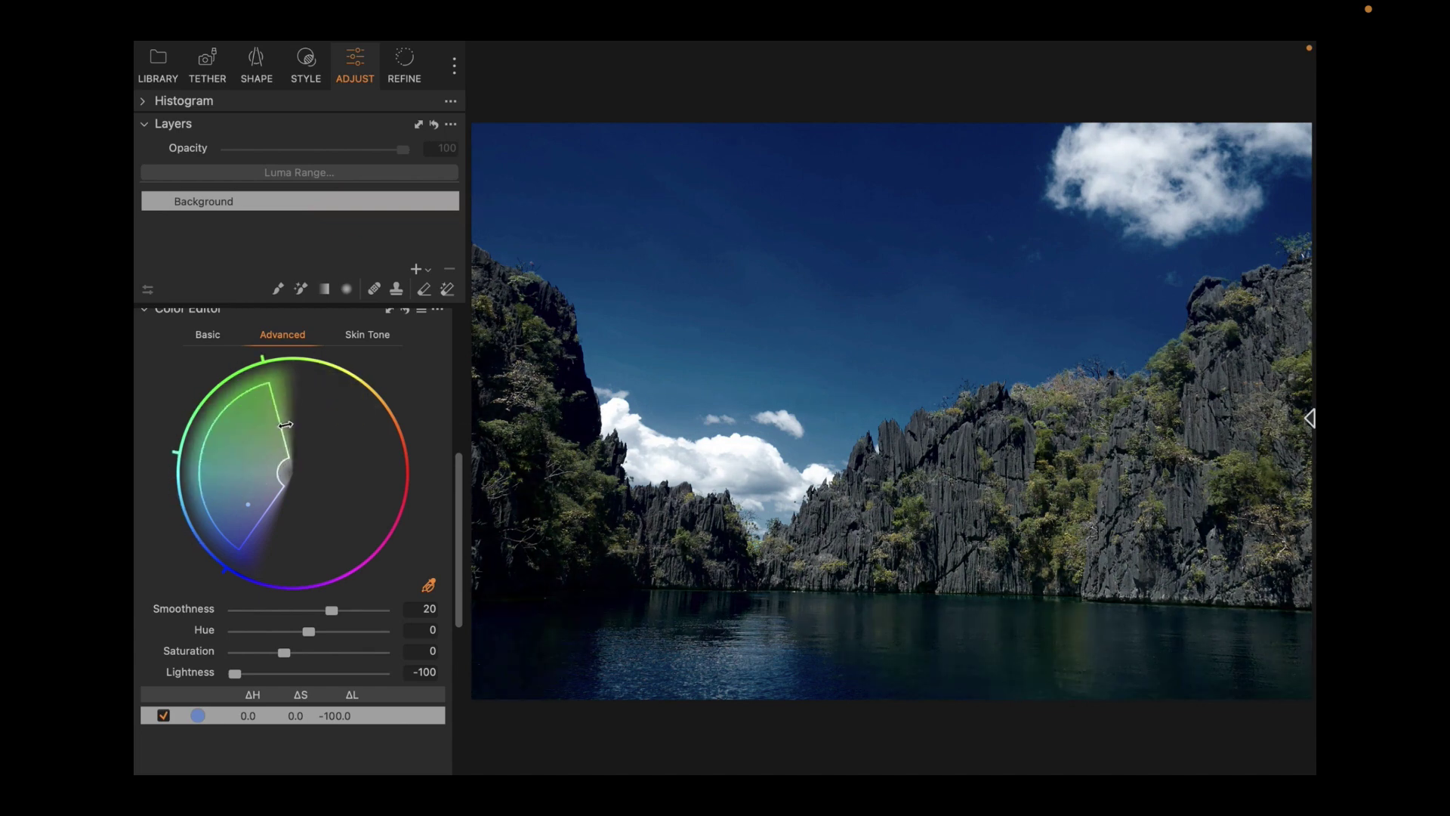
drag(286, 425, 251, 486)
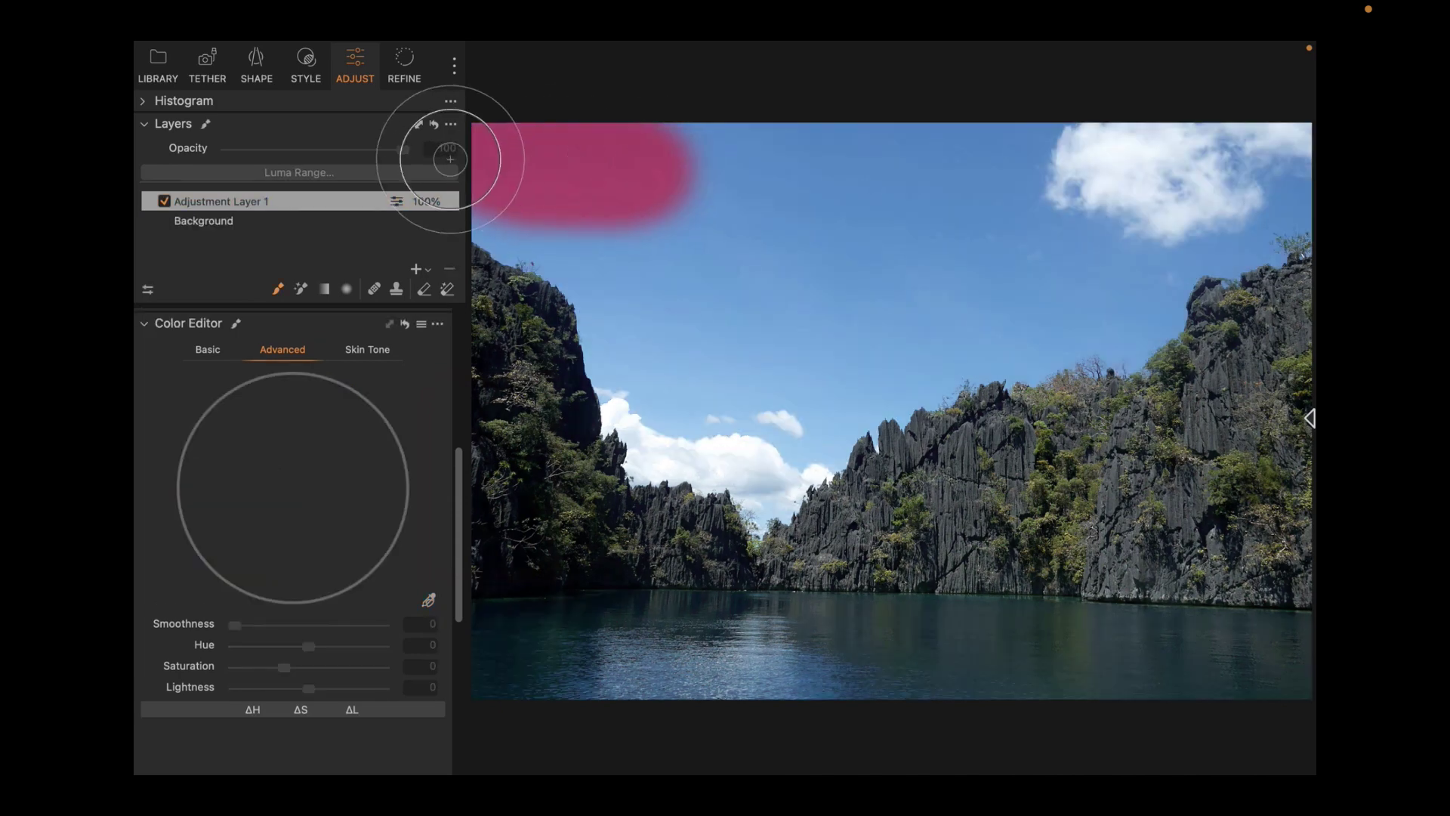
- Paint a sky mask on a new layer, pick the sky's blue, and set lightness to -91.1
mouse_move(420, 146)
mouse_down()
mouse_move(1030, 150)
mouse_move(1291, 188)
mouse_move(1136, 315)
mouse_move(928, 378)
mouse_move(755, 502)
mouse_move(610, 321)
mouse_move(953, 204)
mouse_move(833, 378)
mouse_move(774, 134)
mouse_move(1316, 188)
mouse_move(1118, 337)
mouse_move(623, 457)
mouse_up()
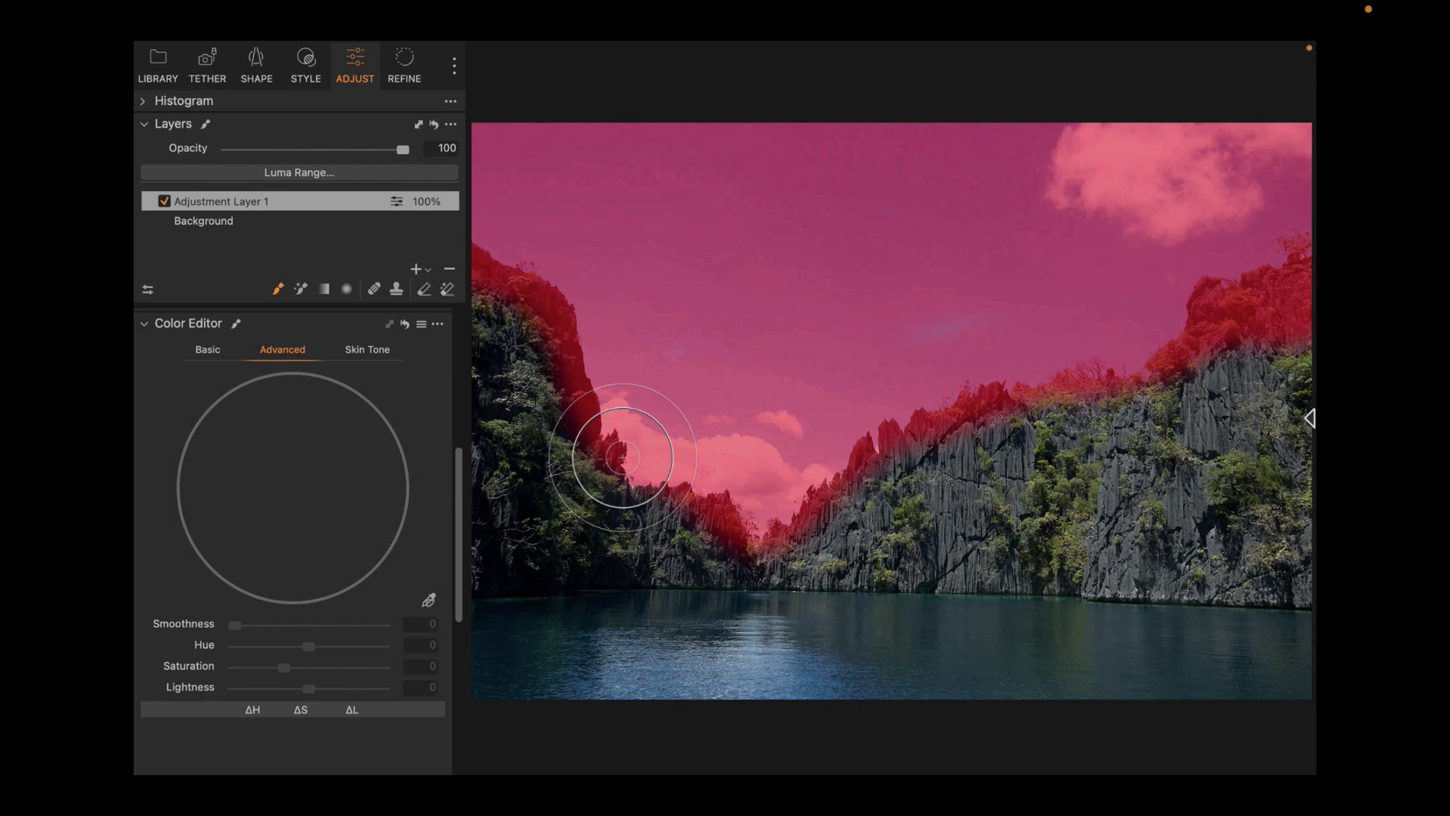
click(428, 599)
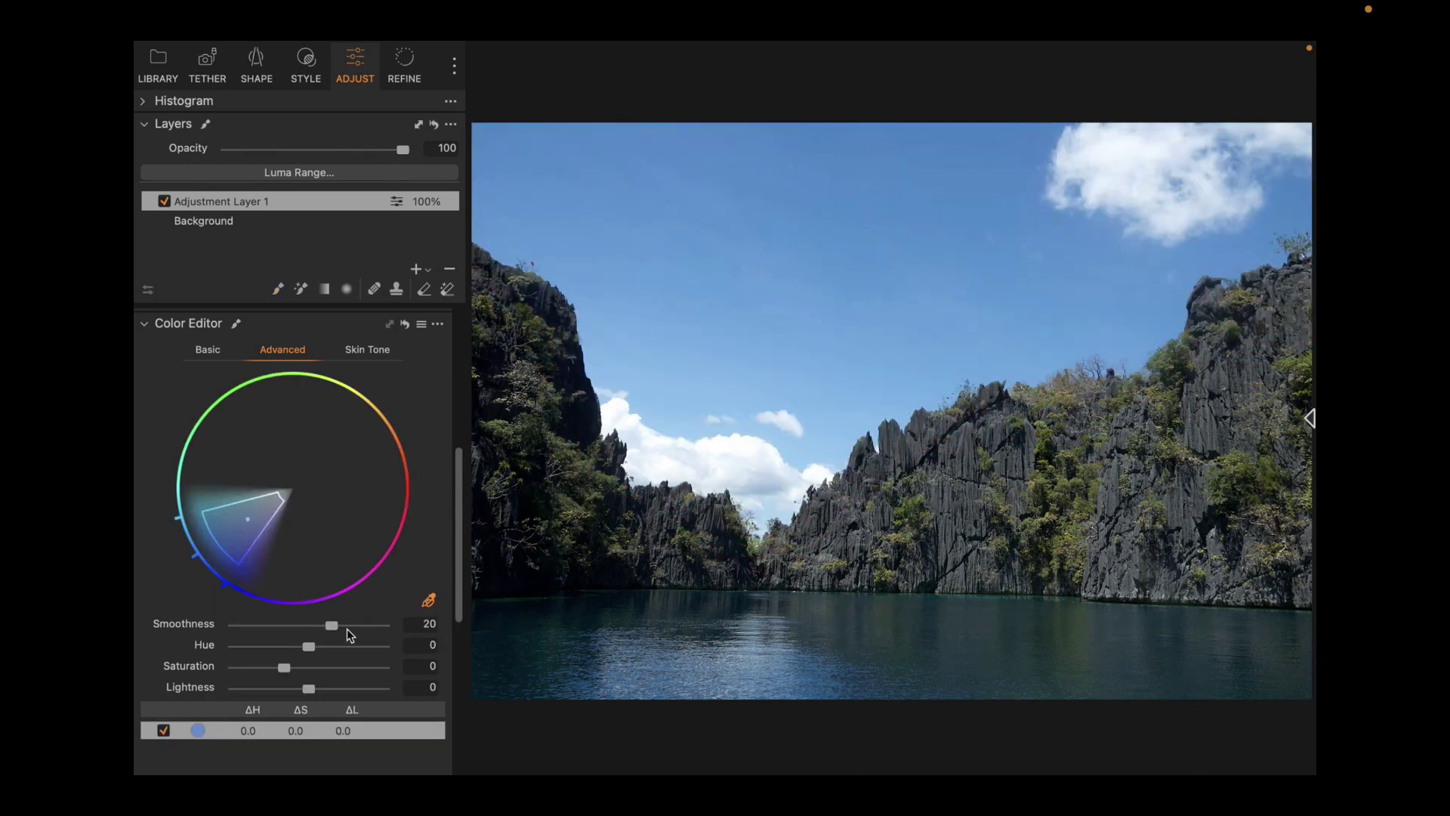
drag(309, 688, 241, 689)
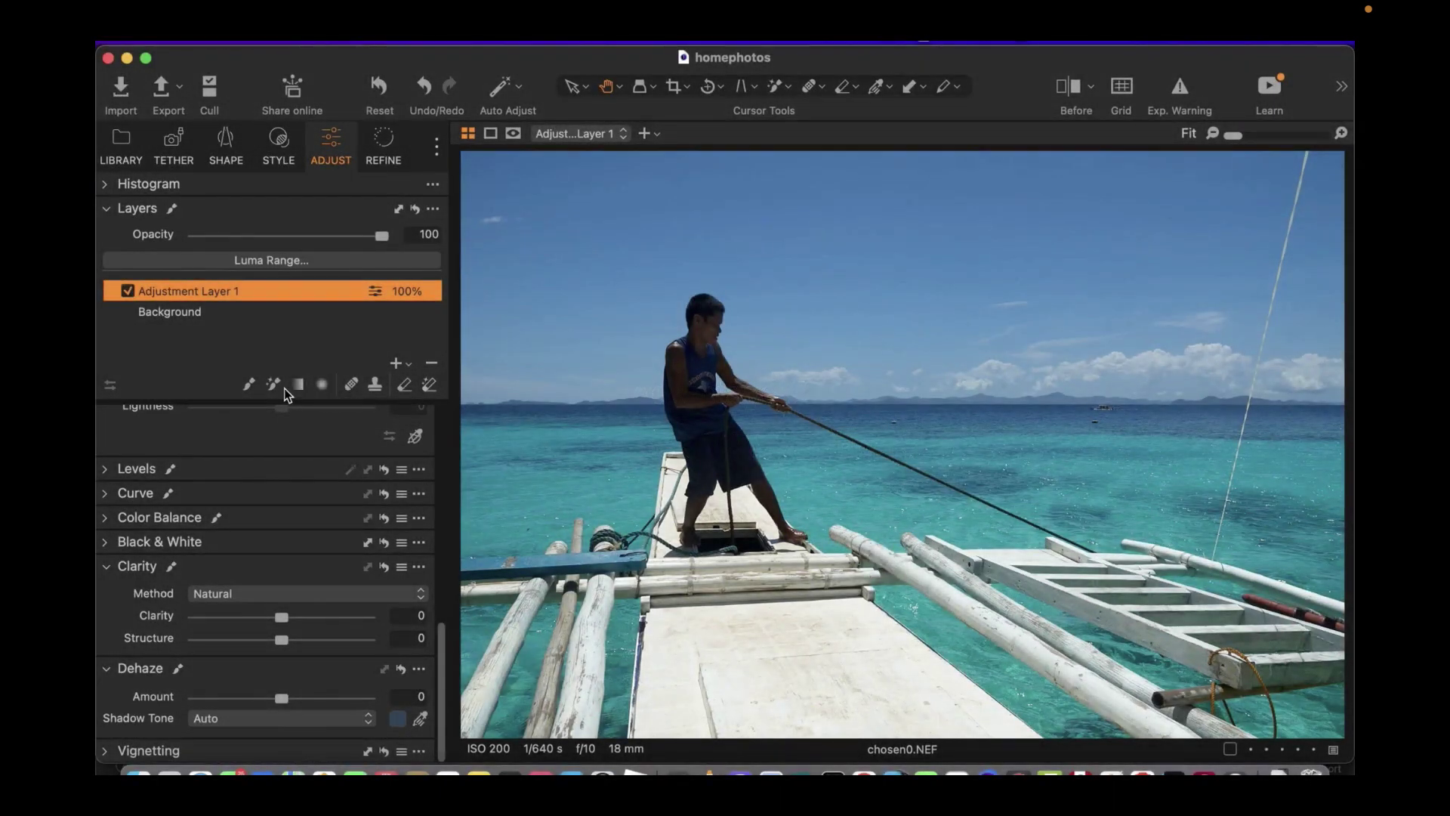
- Magic Brush a mask over the man and raise HDR Shadow to brighten him
click(274, 385)
mouse_move(701, 317)
mouse_down()
mouse_move(706, 414)
mouse_move(726, 447)
mouse_up()
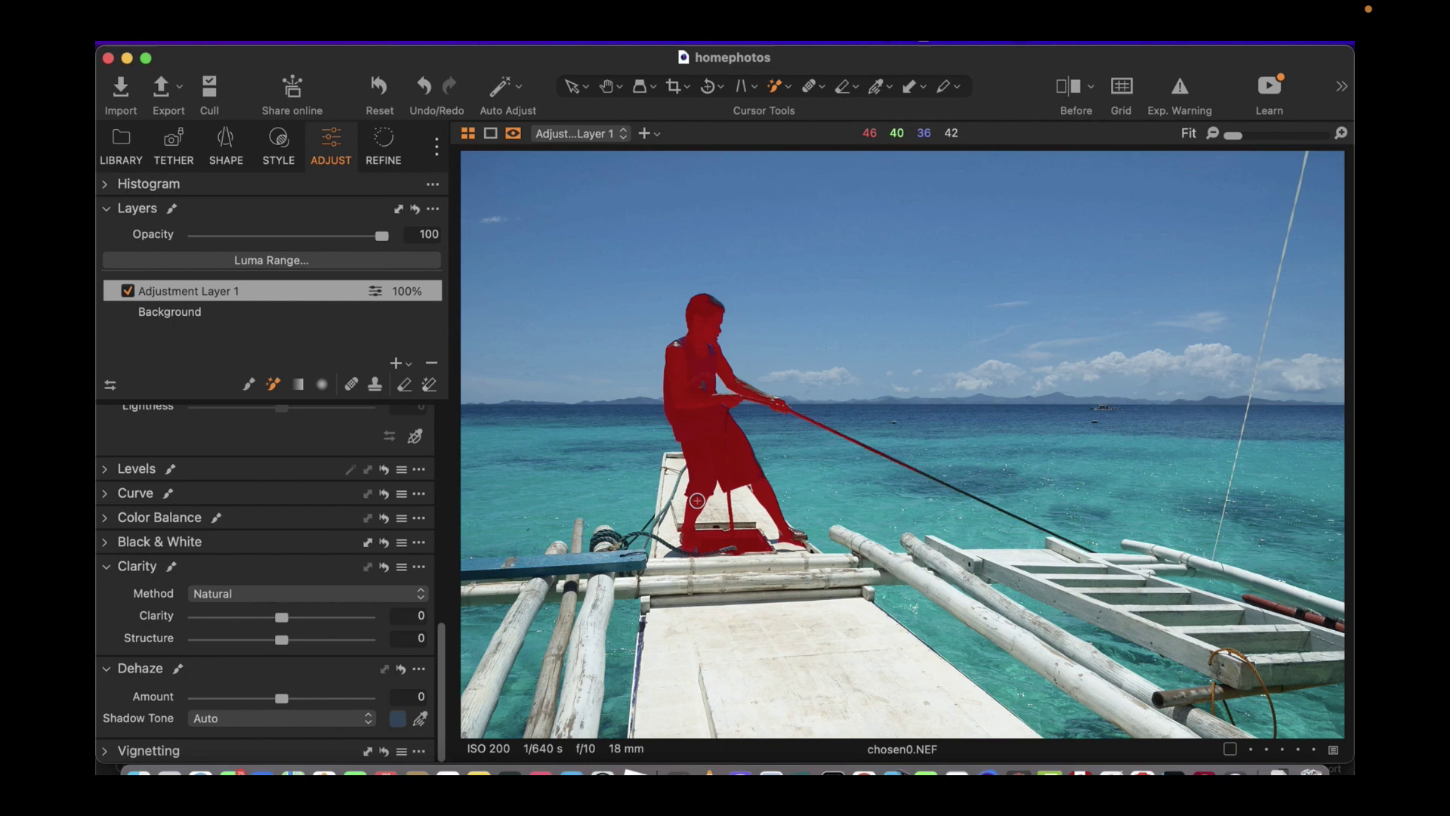
scroll(226, 574, up, 10)
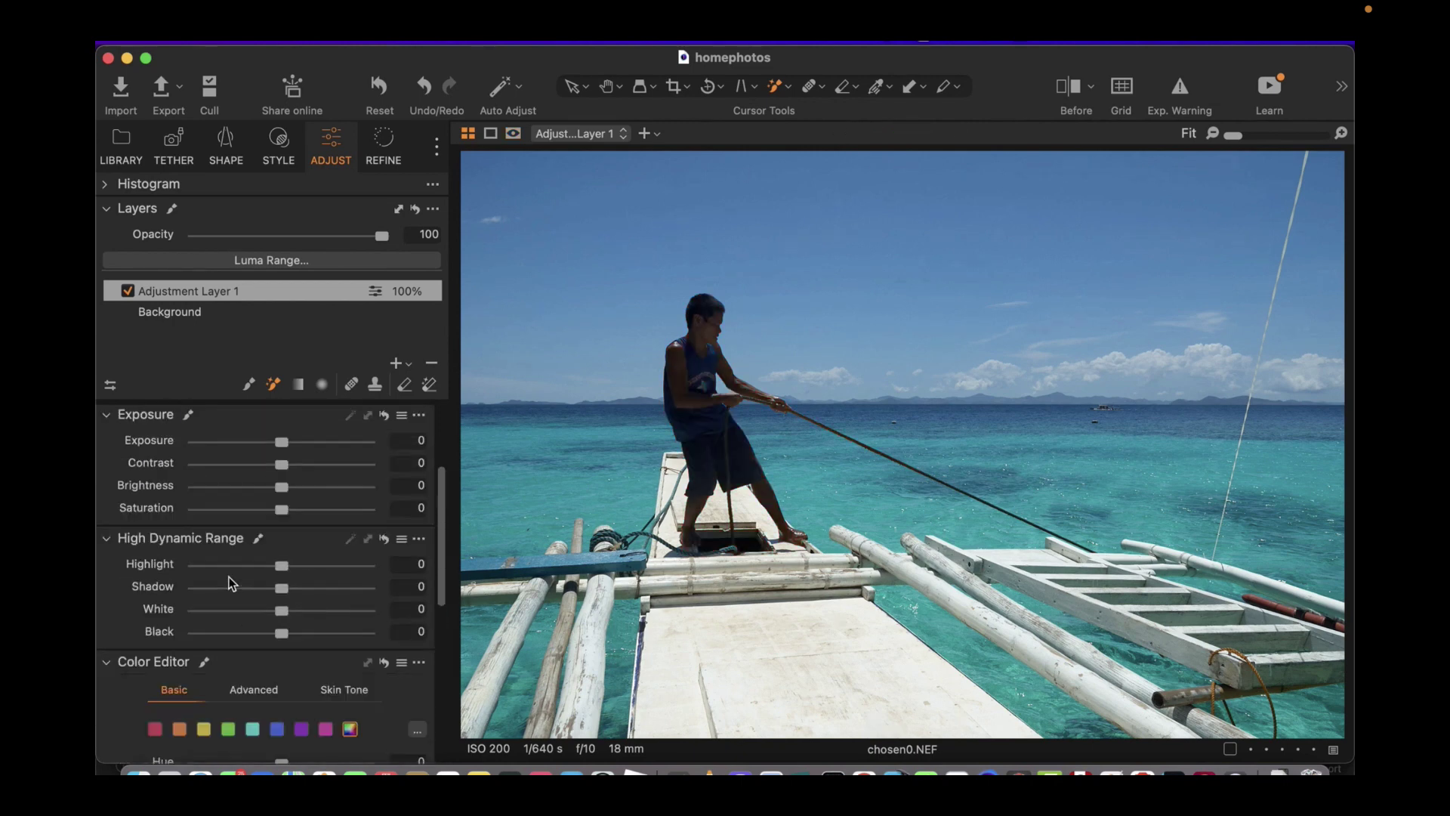
drag(281, 657, 349, 659)
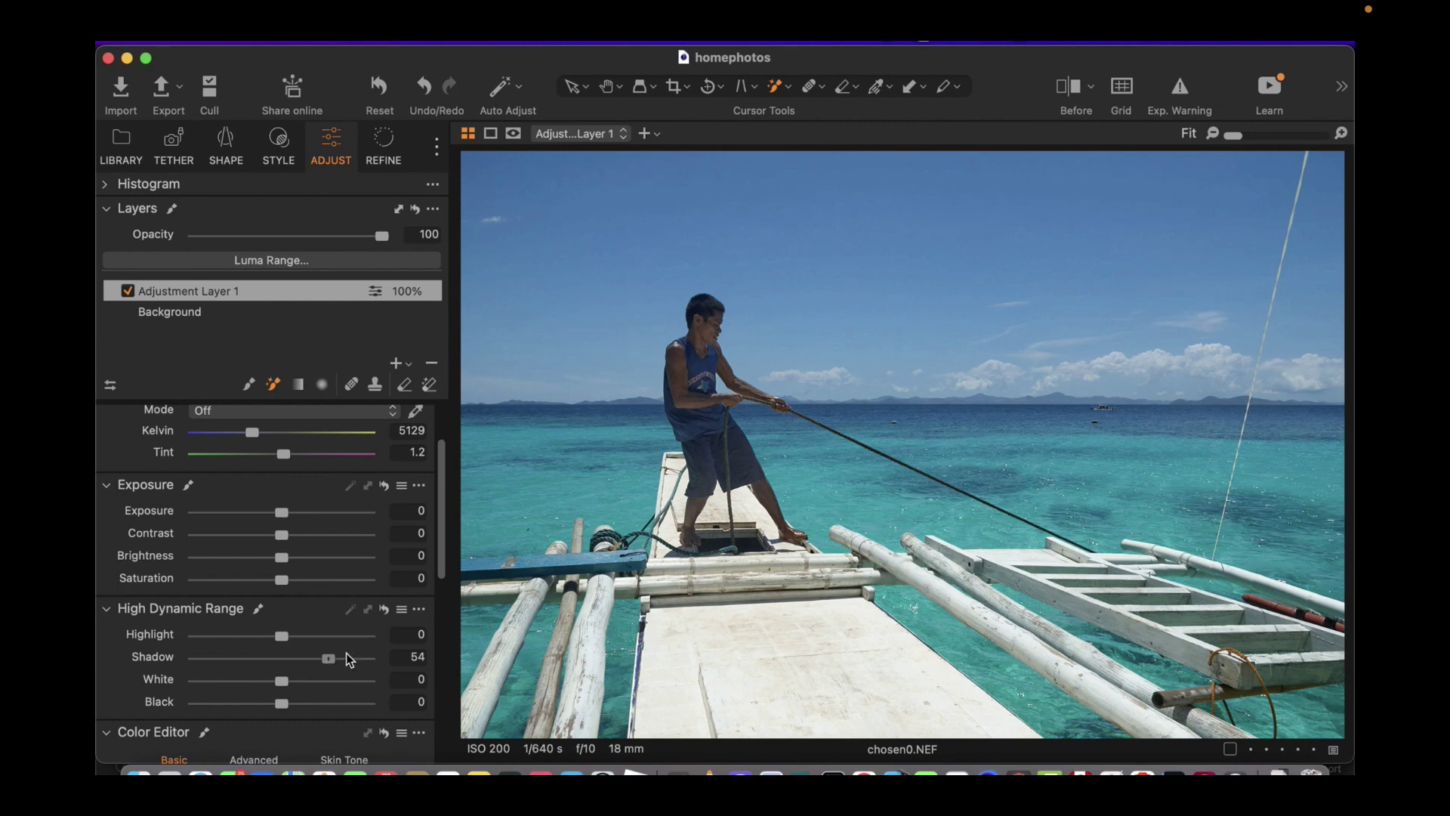
- Add Adjustment Layer 2 and mask the boat deck, the area around his feet, and the outriggers
click(396, 364)
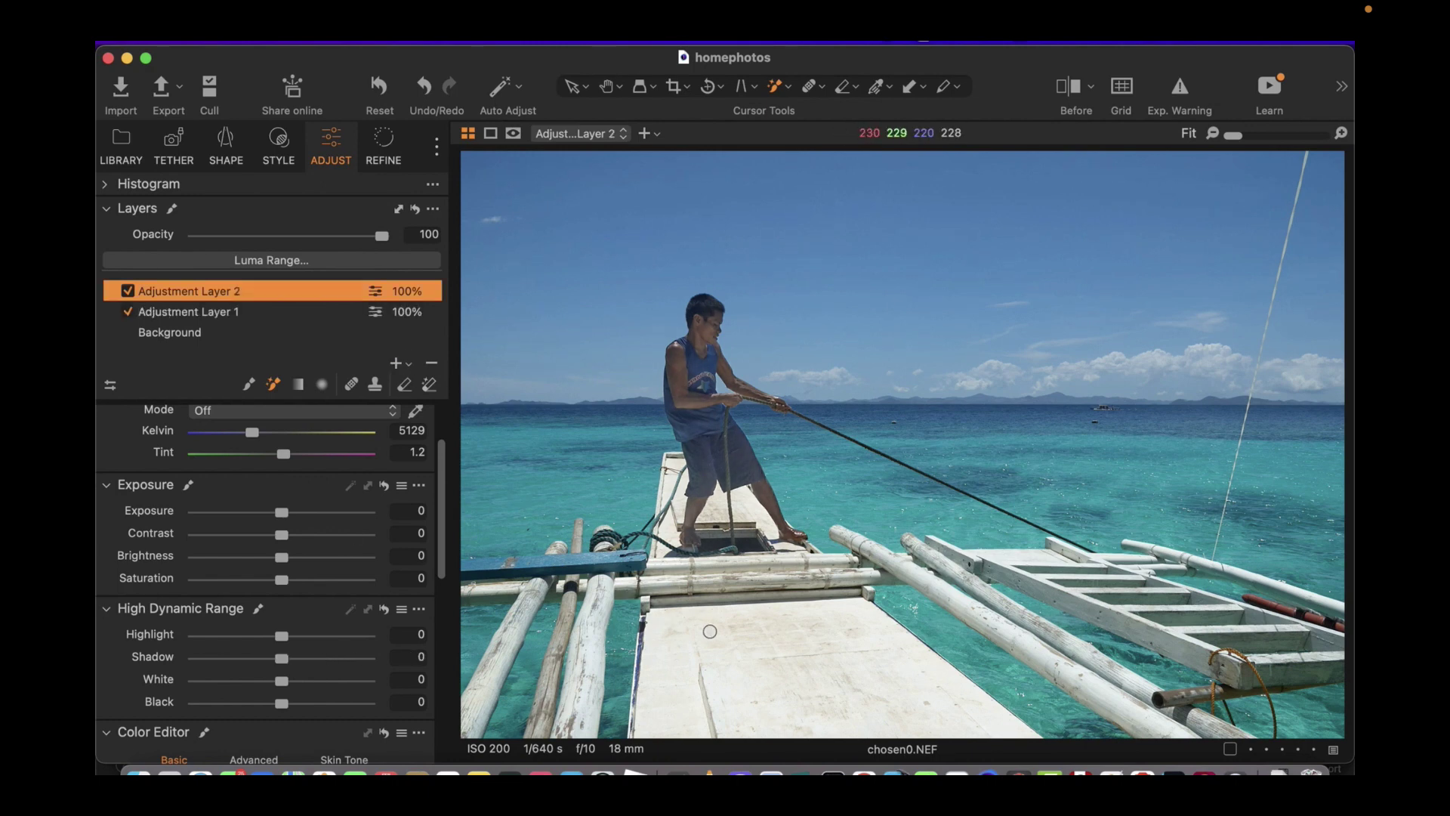
mouse_move(706, 621)
mouse_down()
mouse_move(810, 681)
mouse_move(866, 685)
mouse_up()
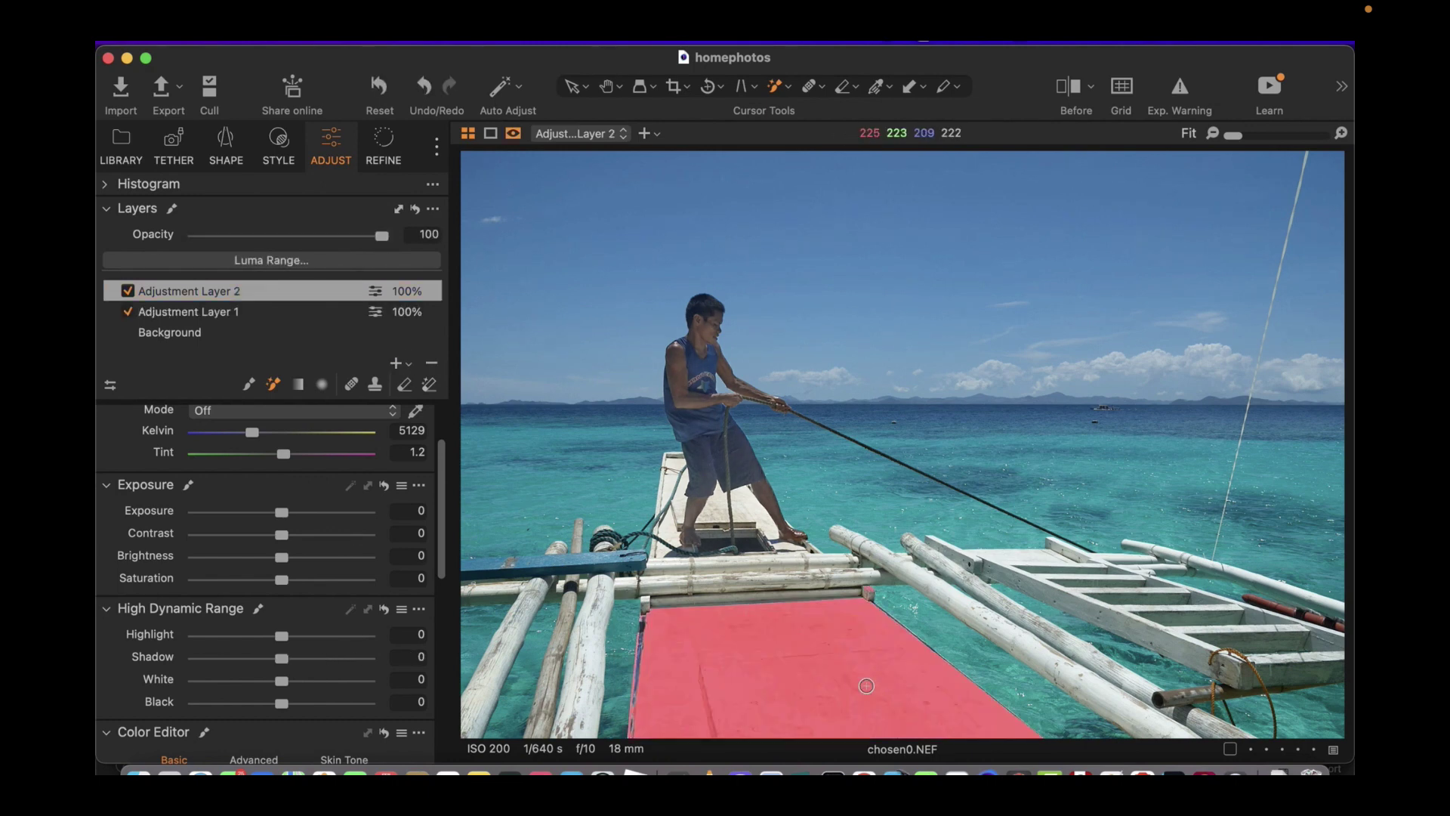
mouse_move(759, 503)
mouse_down()
mouse_move(678, 503)
mouse_move(657, 474)
mouse_move(675, 497)
mouse_move(641, 574)
mouse_up()
scroll(677, 503, up, 3)
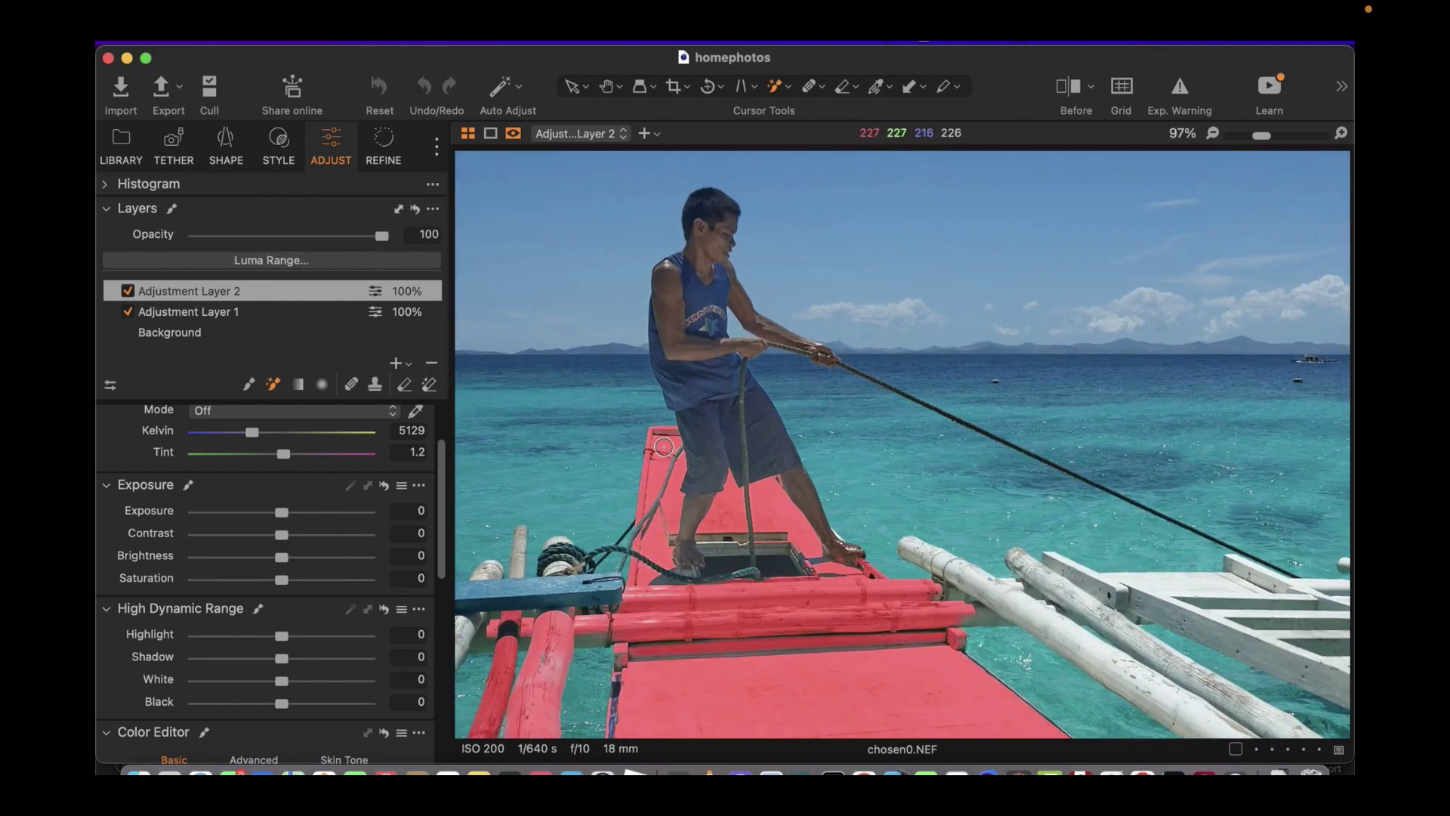
scroll(664, 447, down, 3)
drag(944, 544, 1247, 627)
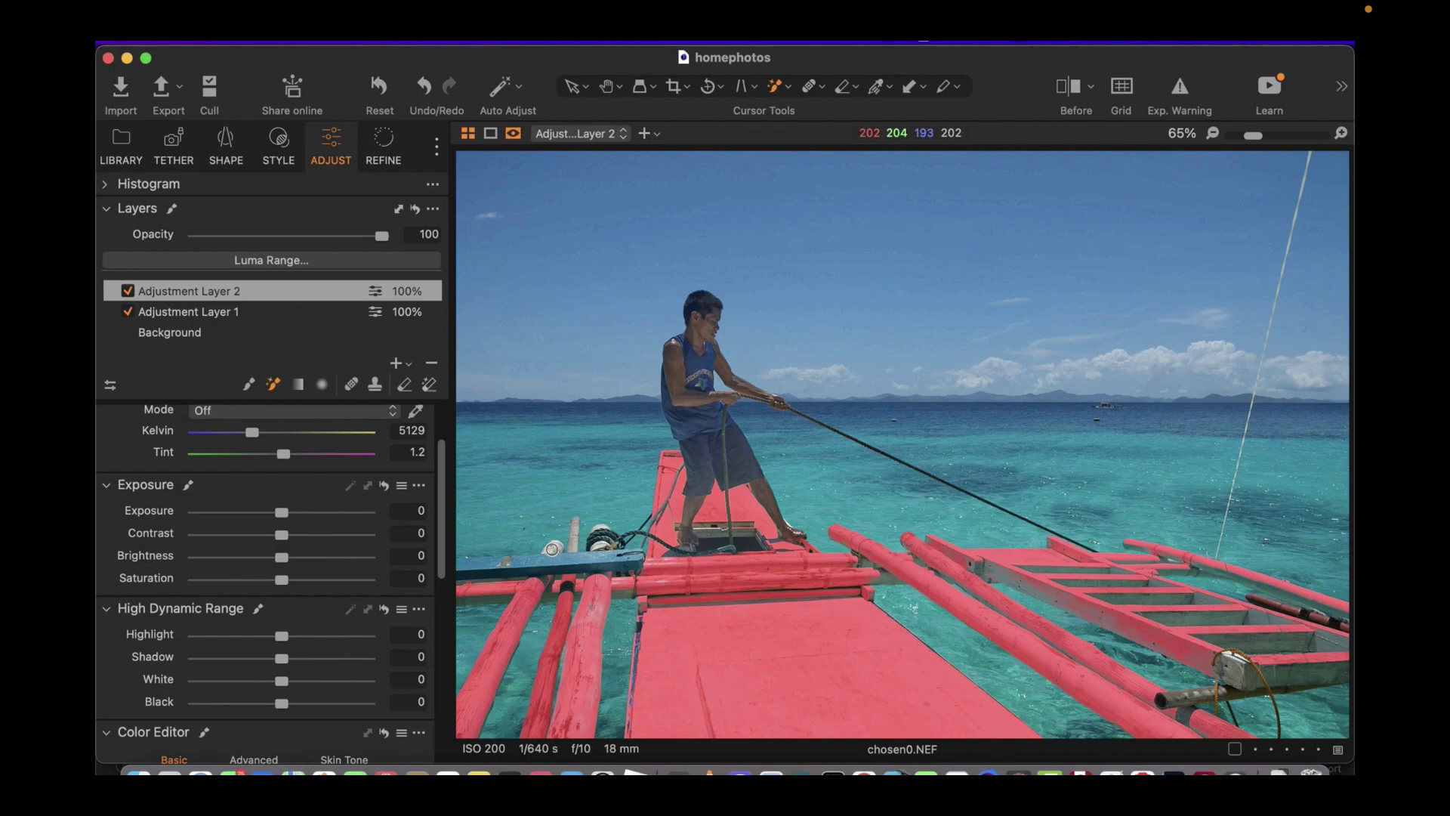
scroll(552, 548, up, 5)
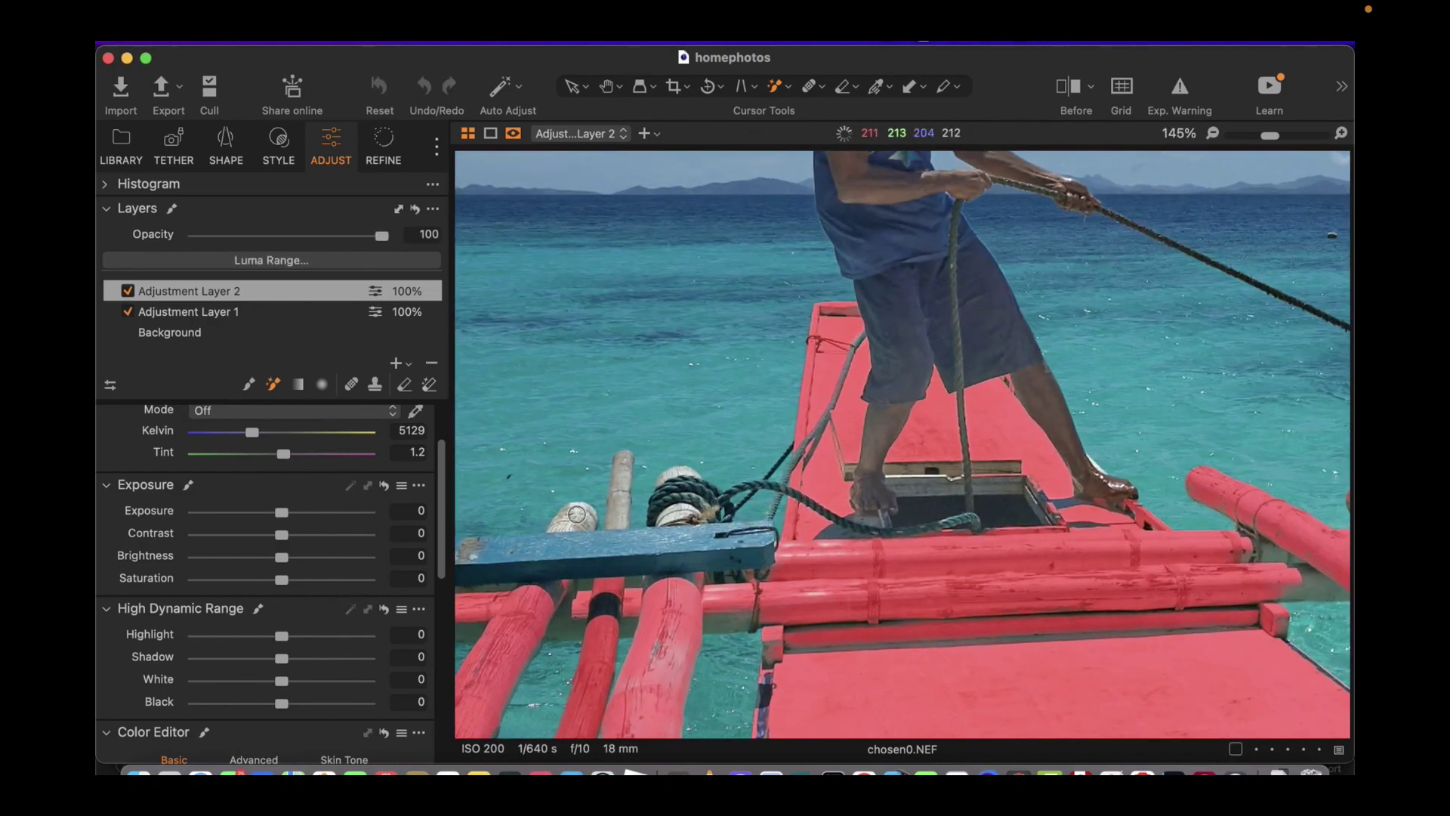
scroll(577, 514, down, 5)
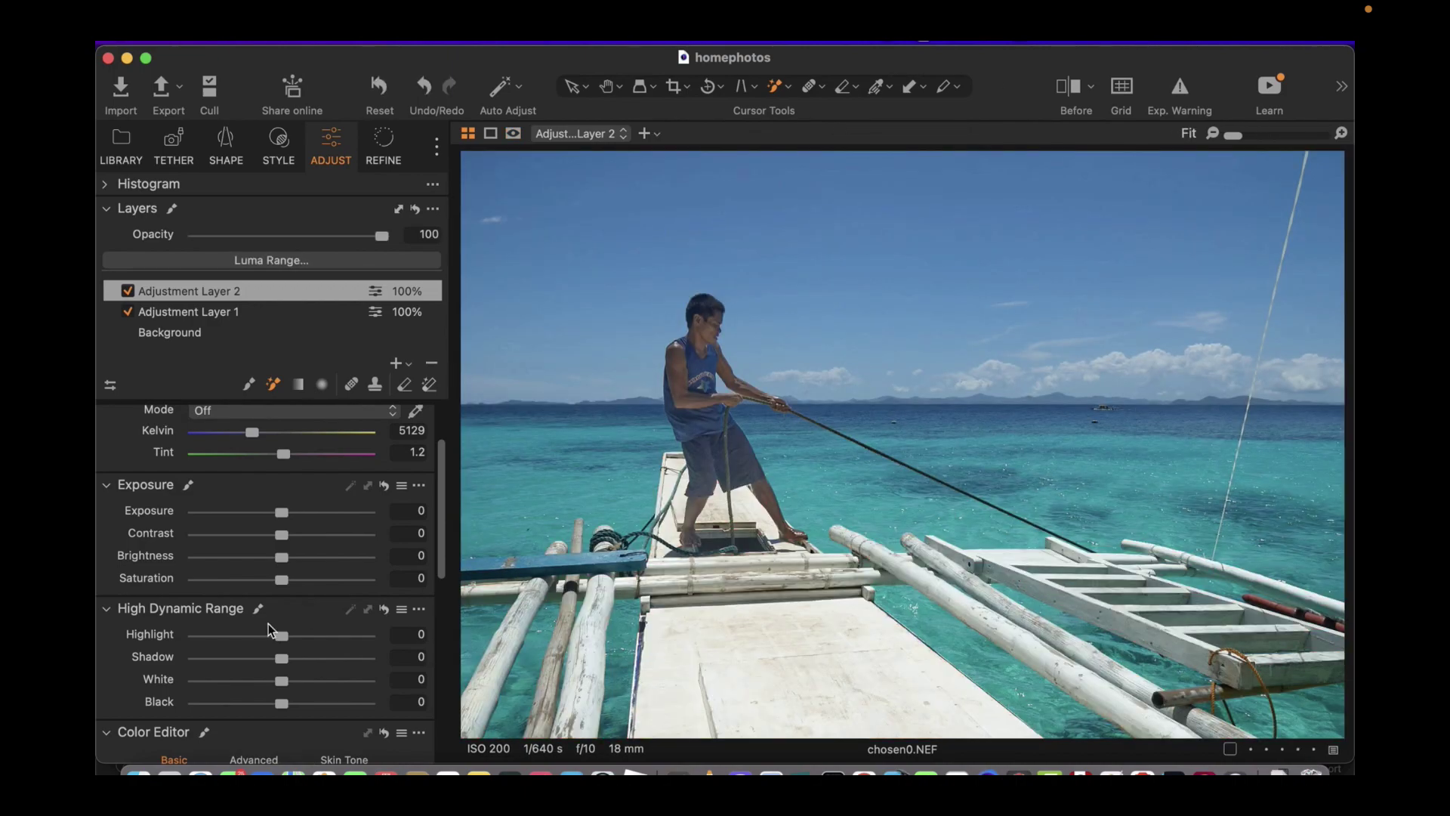
- Set the boat layer's HDR Highlight to -56 and bring up the Clarity method choices
drag(270, 631, 227, 636)
scroll(232, 659, down, 5)
scroll(231, 658, up, 6)
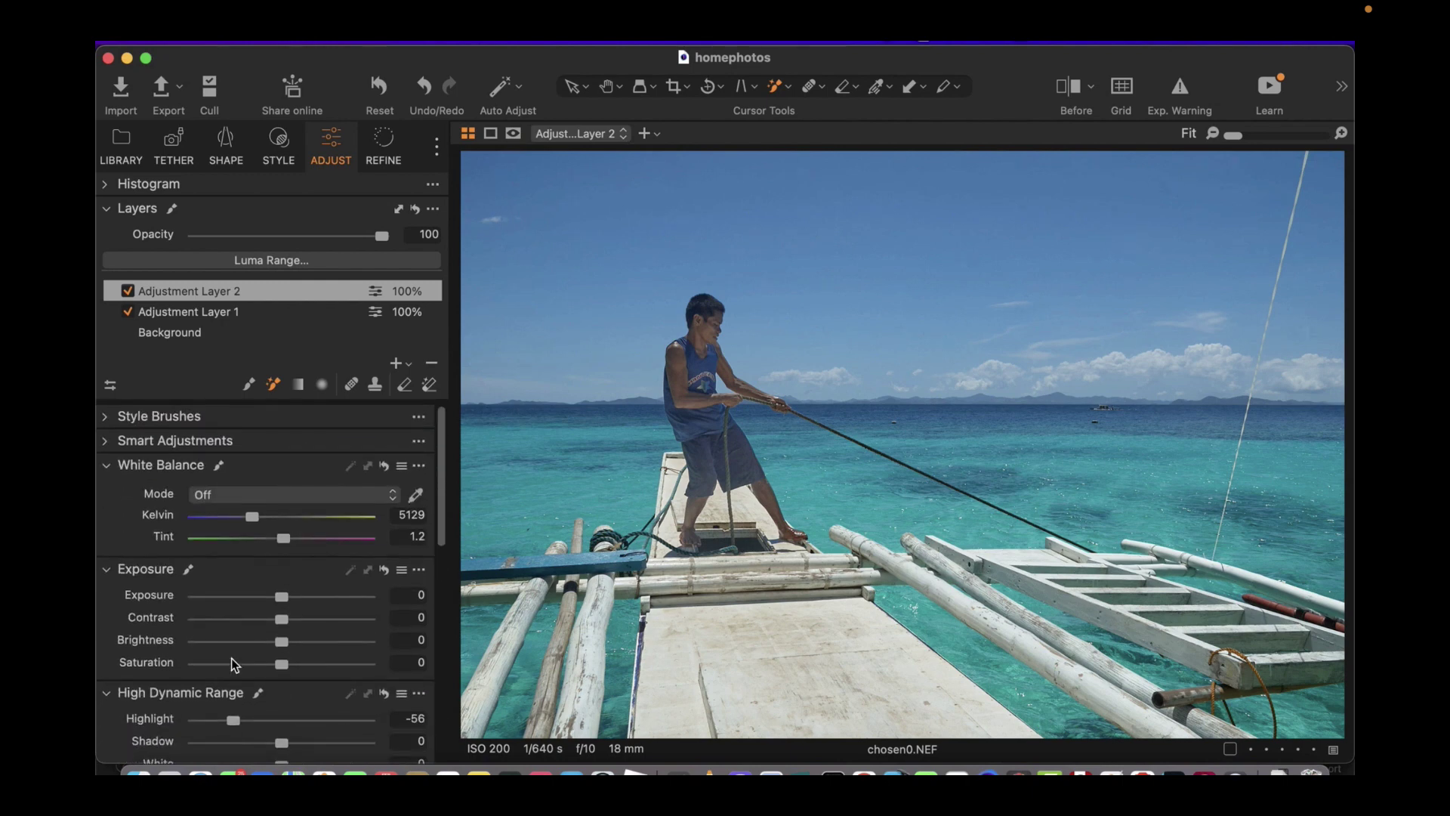
scroll(231, 659, down, 3)
scroll(231, 659, up, 3)
scroll(230, 660, down, 10)
click(247, 597)
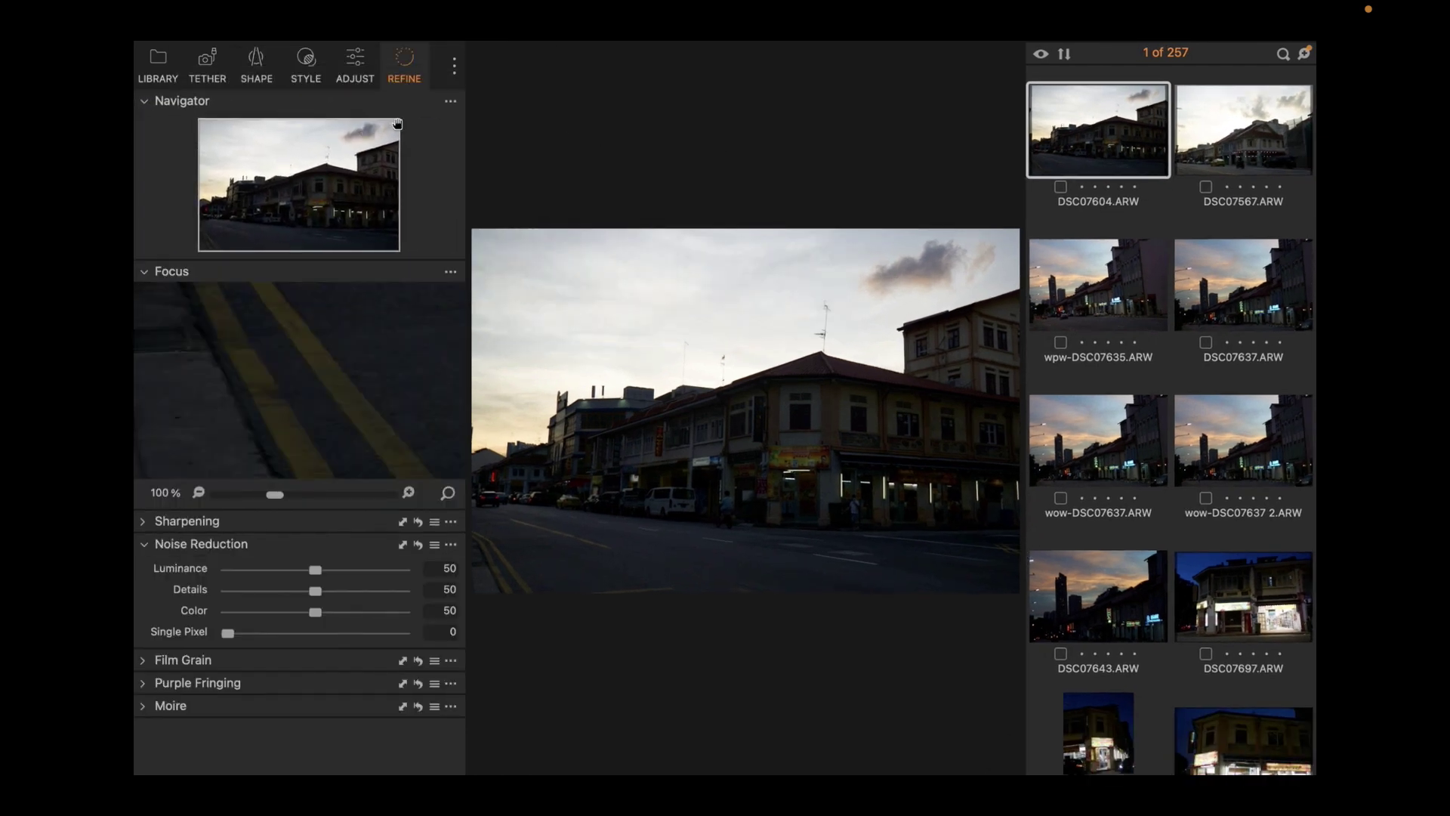
- Magnify the focus preview to 685% and dock the histogram below the layers panel
click(352, 495)
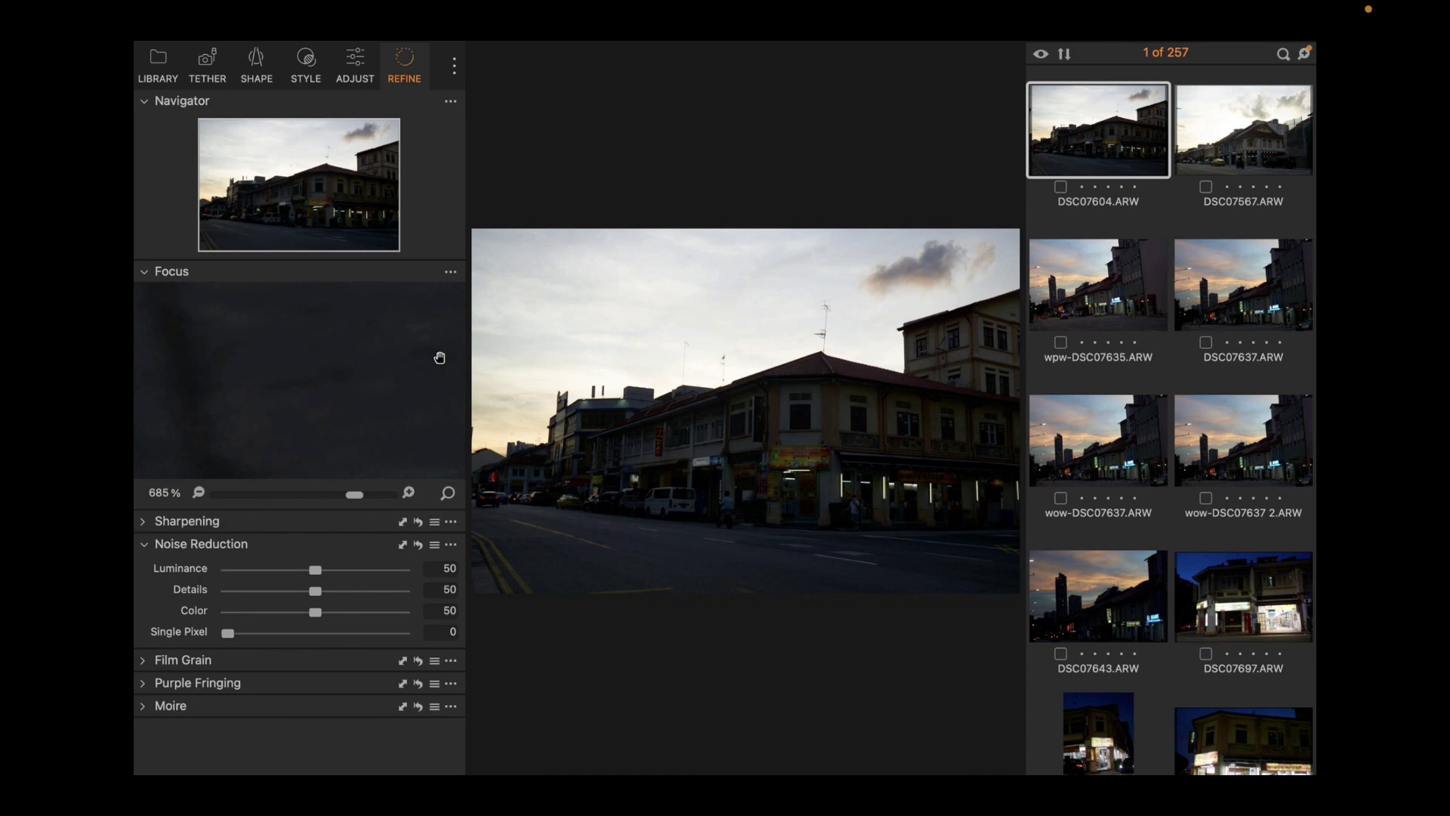
click(354, 76)
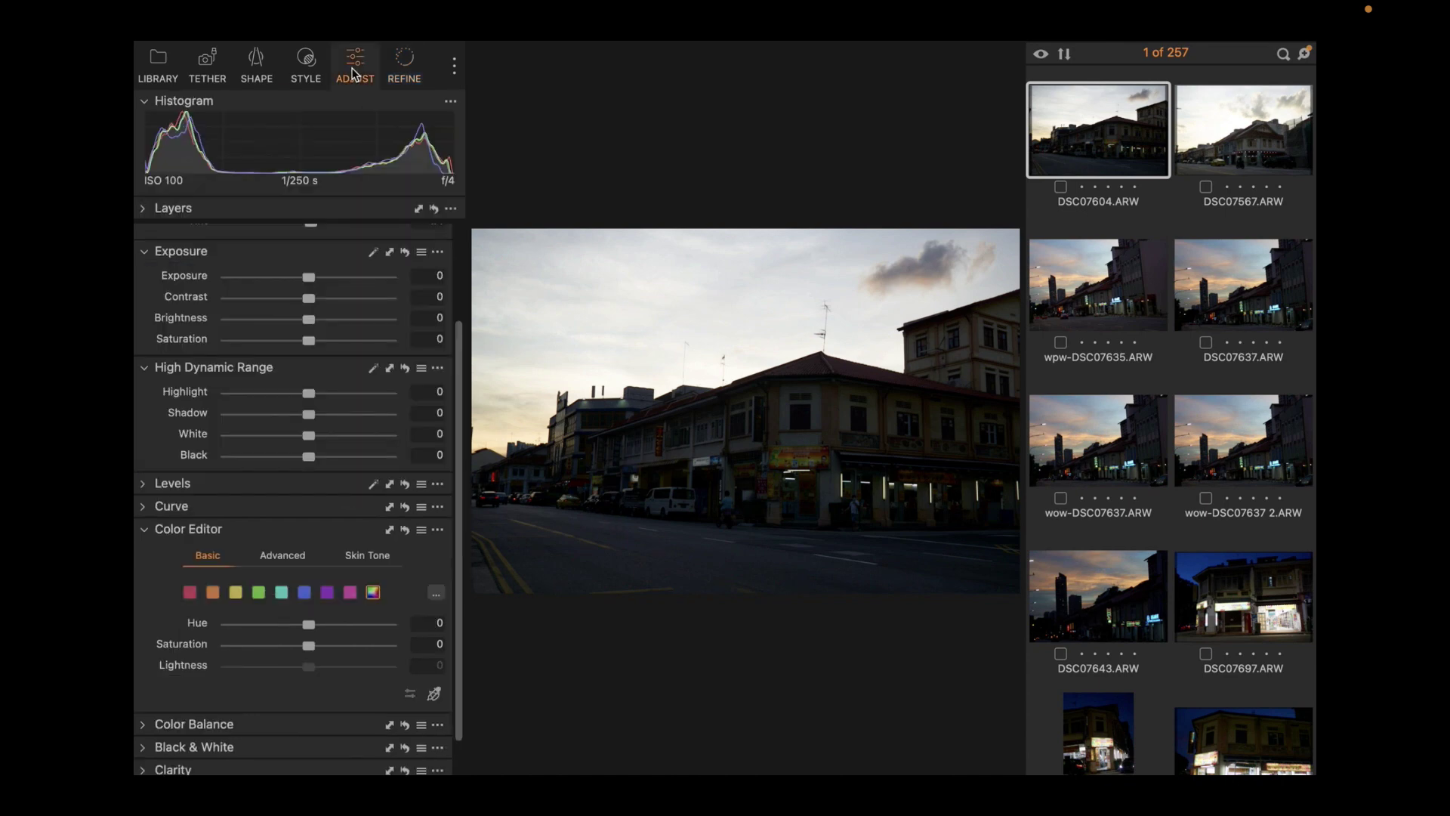
drag(315, 233, 334, 288)
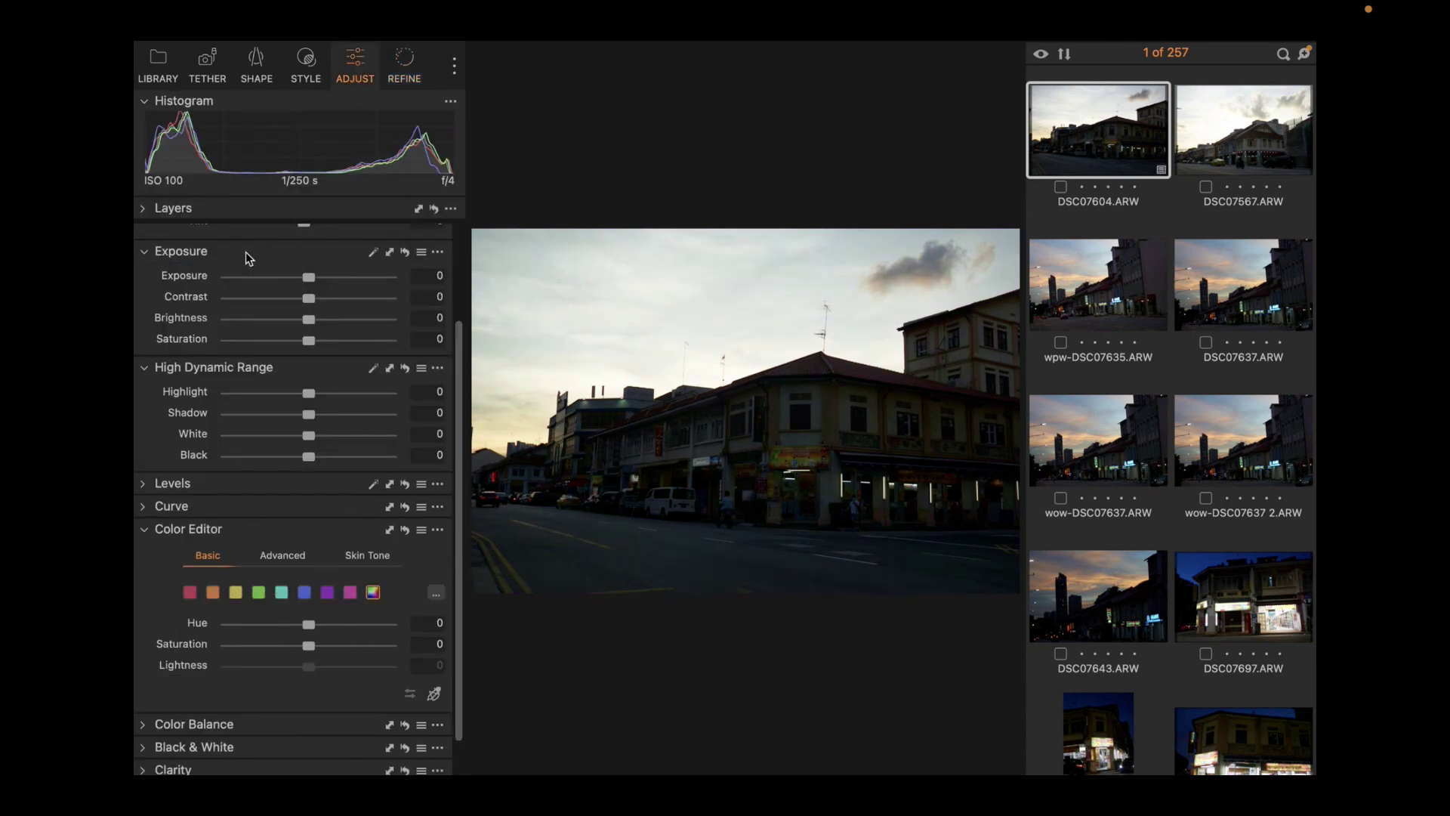
mouse_move(349, 136)
mouse_down()
mouse_move(785, 205)
mouse_move(410, 121)
mouse_move(328, 138)
mouse_up()
- Shift the street photo's tint to -50 green and move the layers panel below the histogram
click(171, 102)
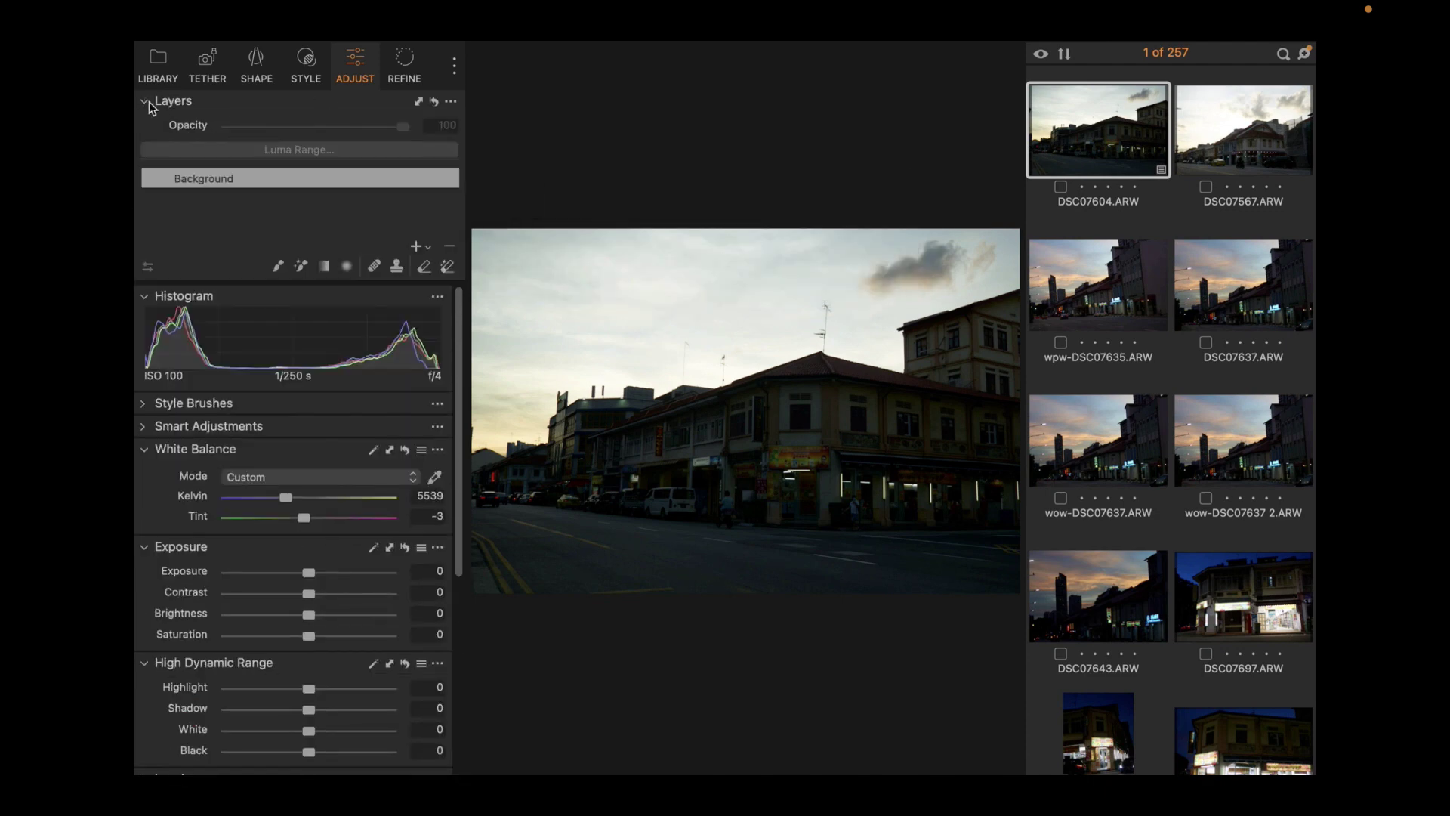
click(170, 102)
drag(303, 348, 243, 185)
drag(247, 102, 149, 204)
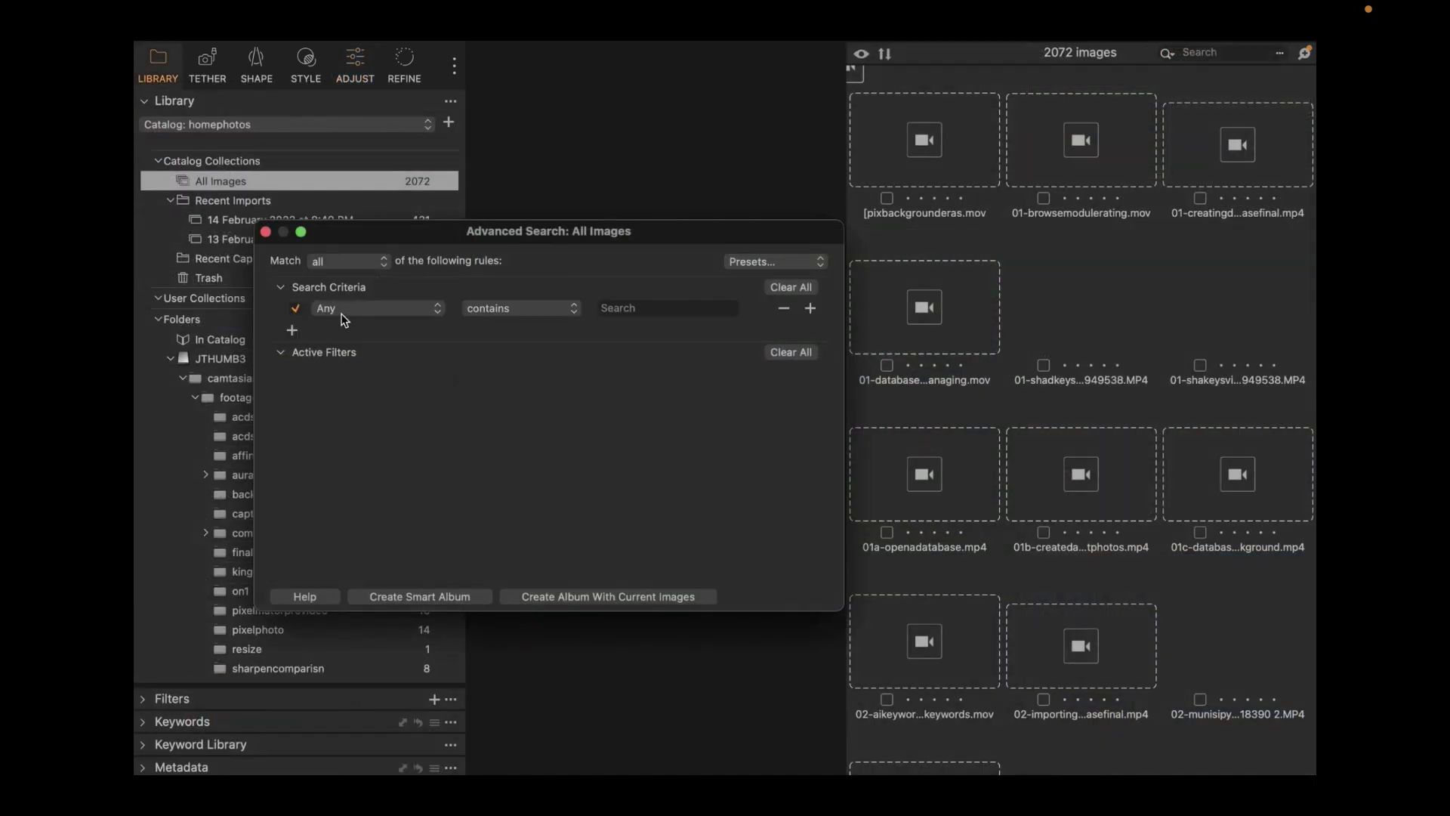
- Add a search rule for ISO greater than 20000
click(344, 309)
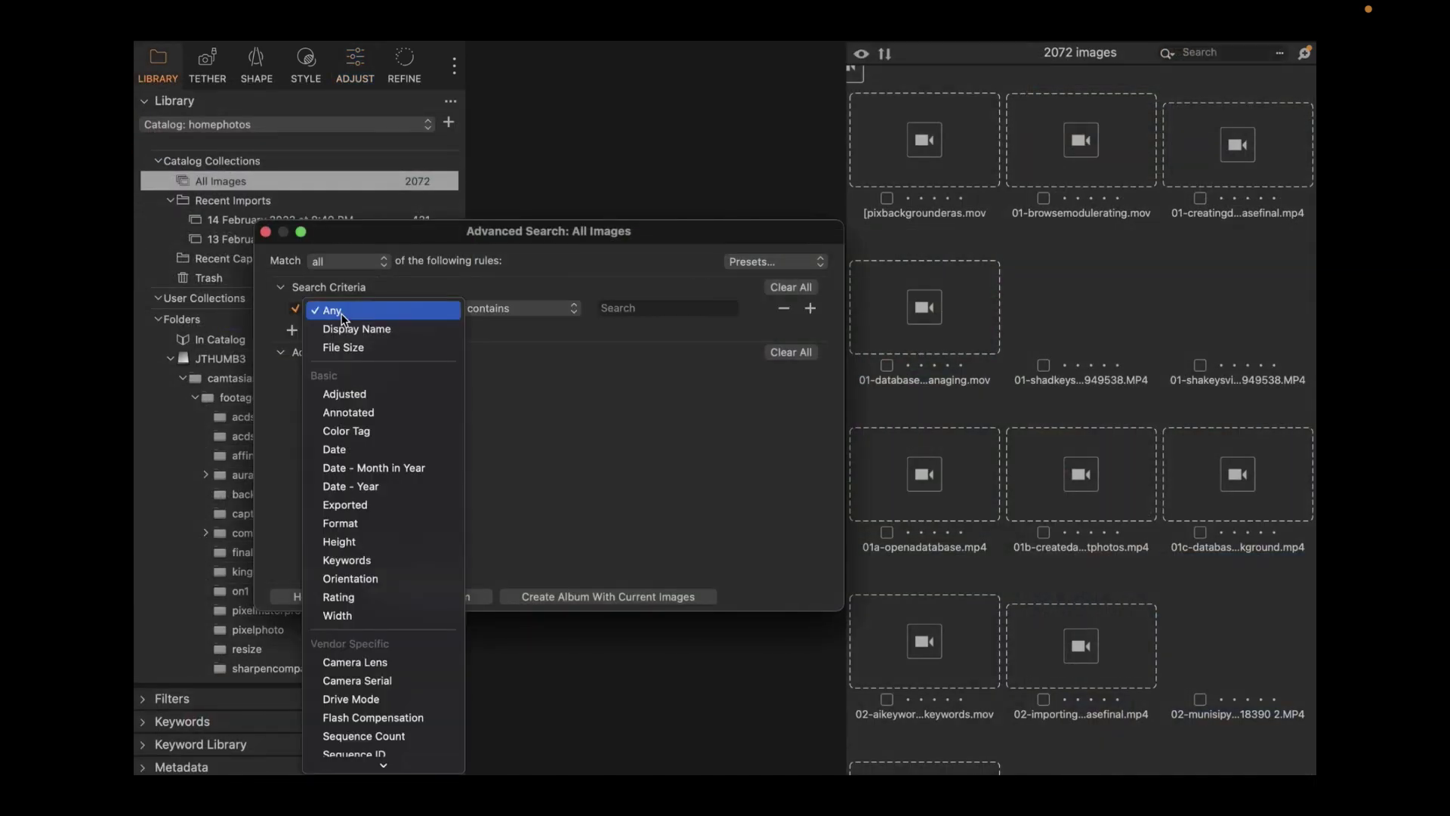
click(348, 648)
click(521, 308)
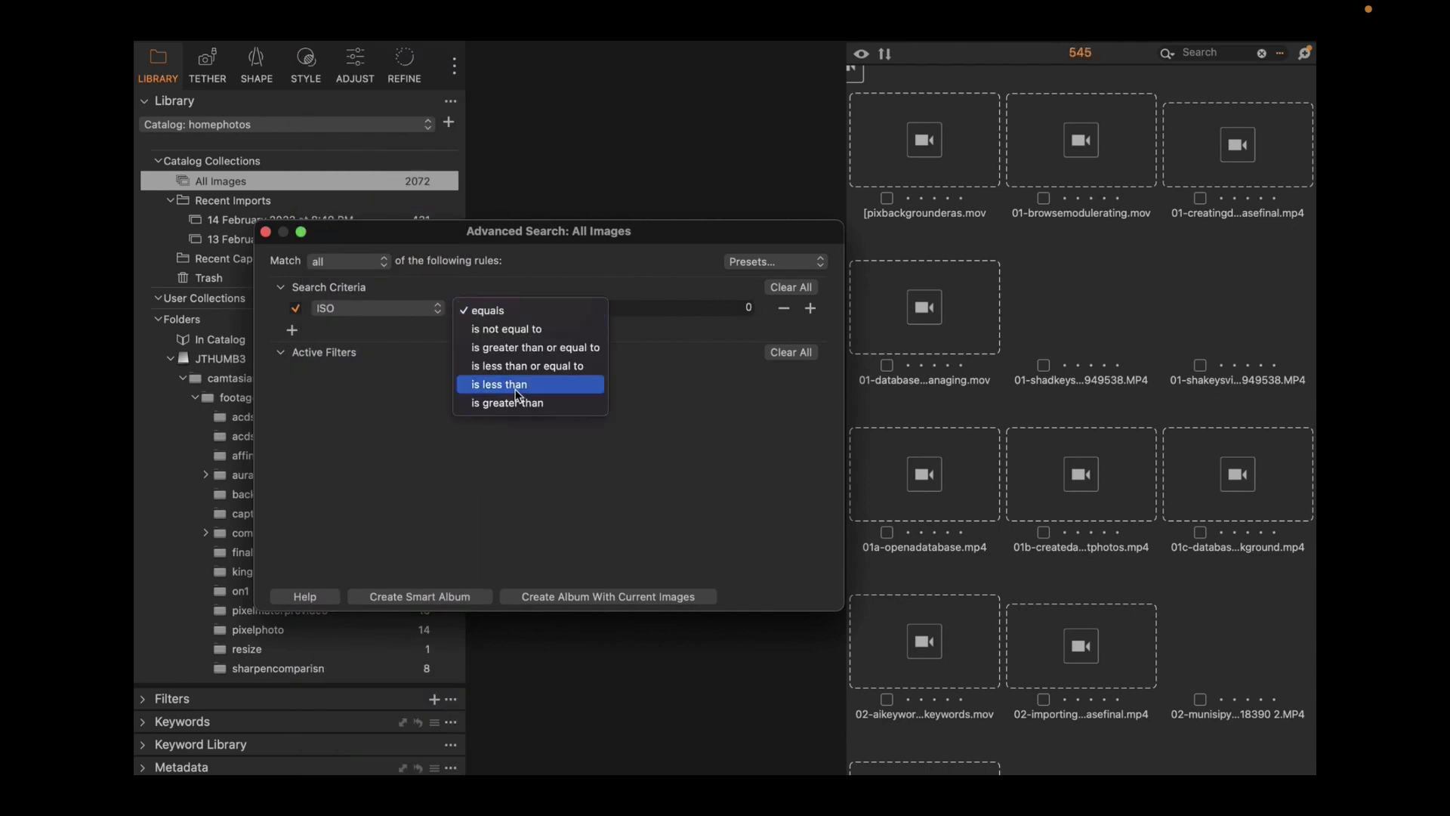
click(518, 401)
click(665, 308)
text(20000)
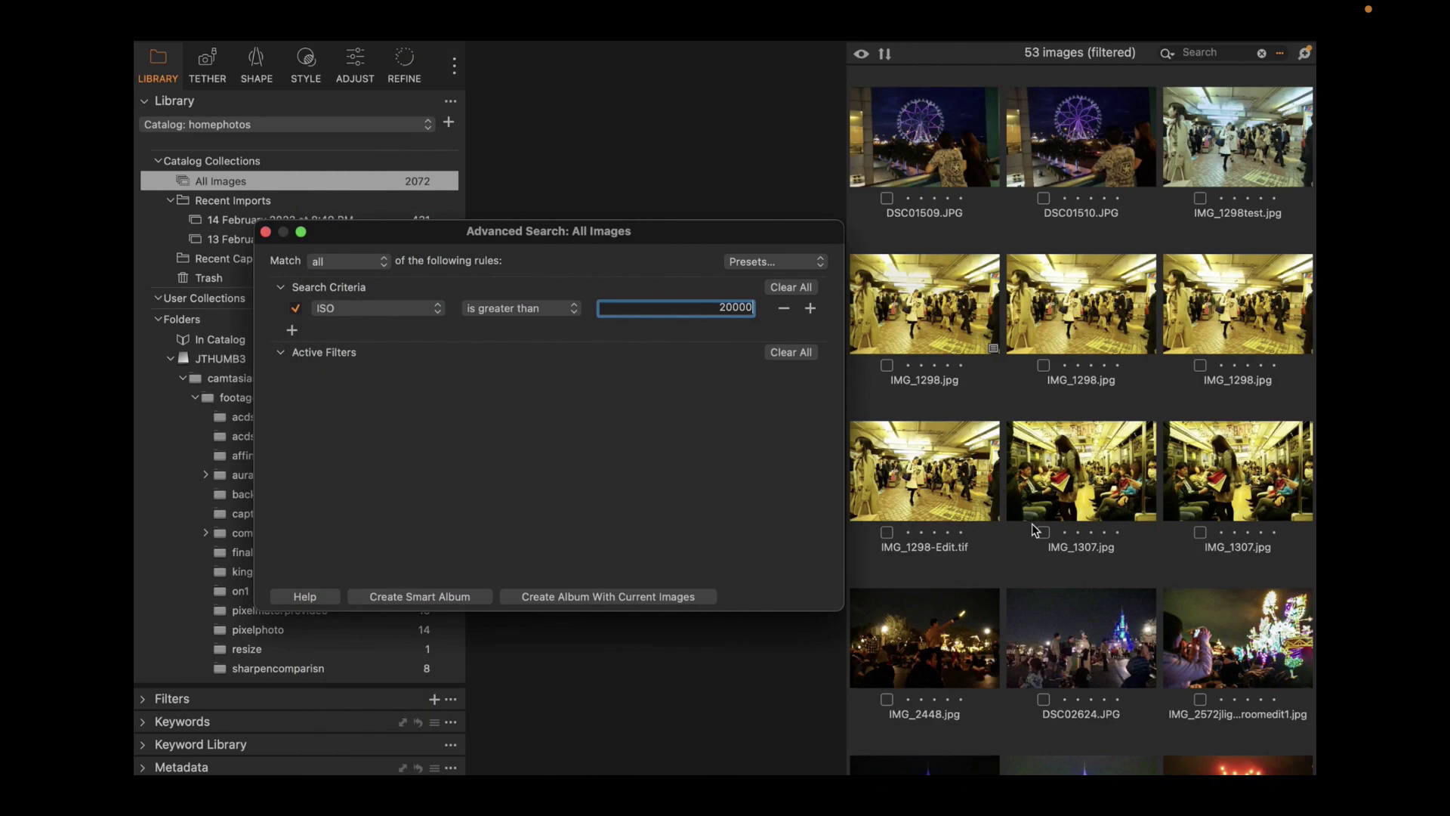
scroll(1035, 529, down, 5)
- Add a second rule for File Size greater than 4000000
click(291, 330)
click(331, 333)
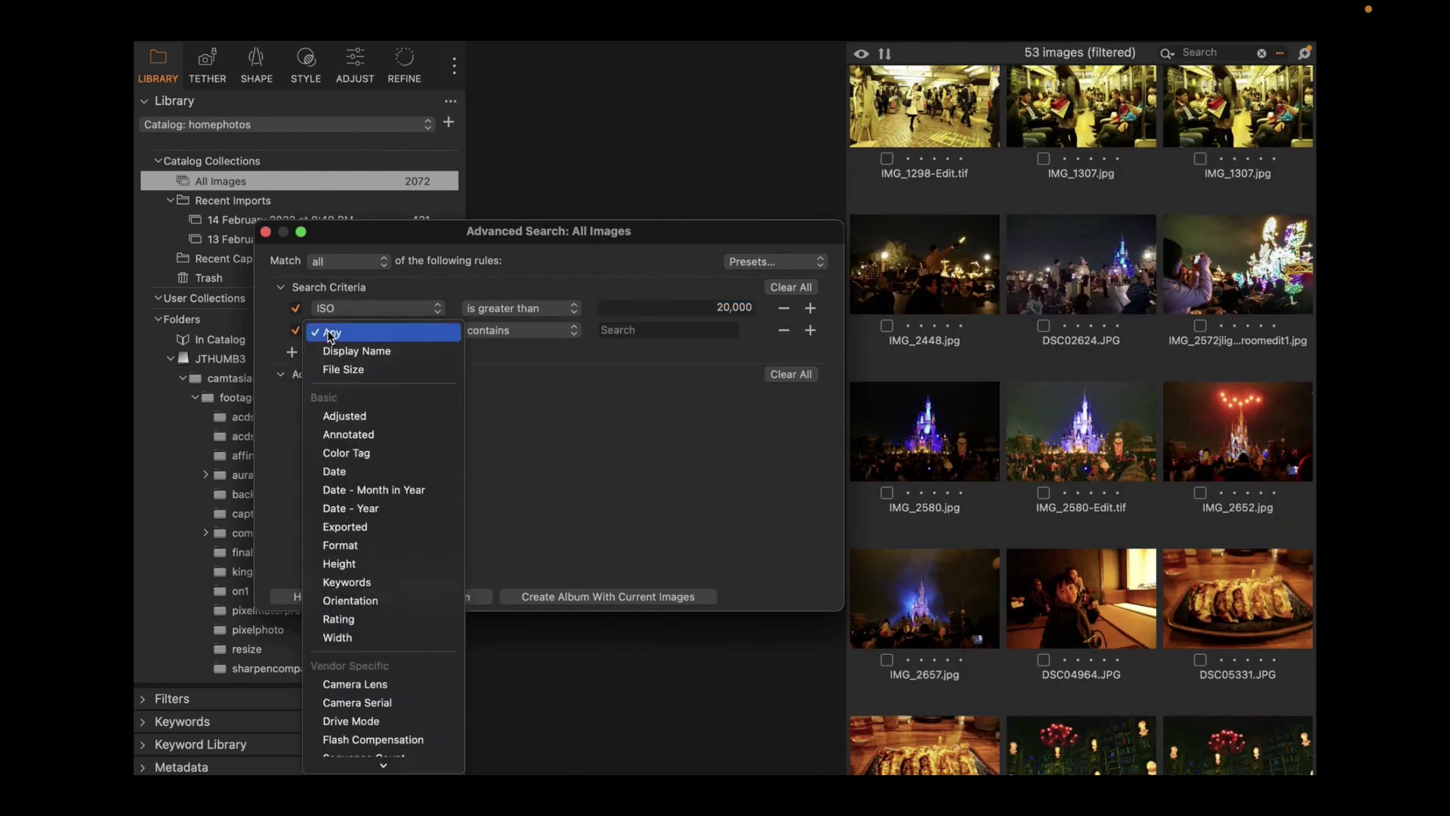
click(333, 367)
click(483, 330)
click(506, 424)
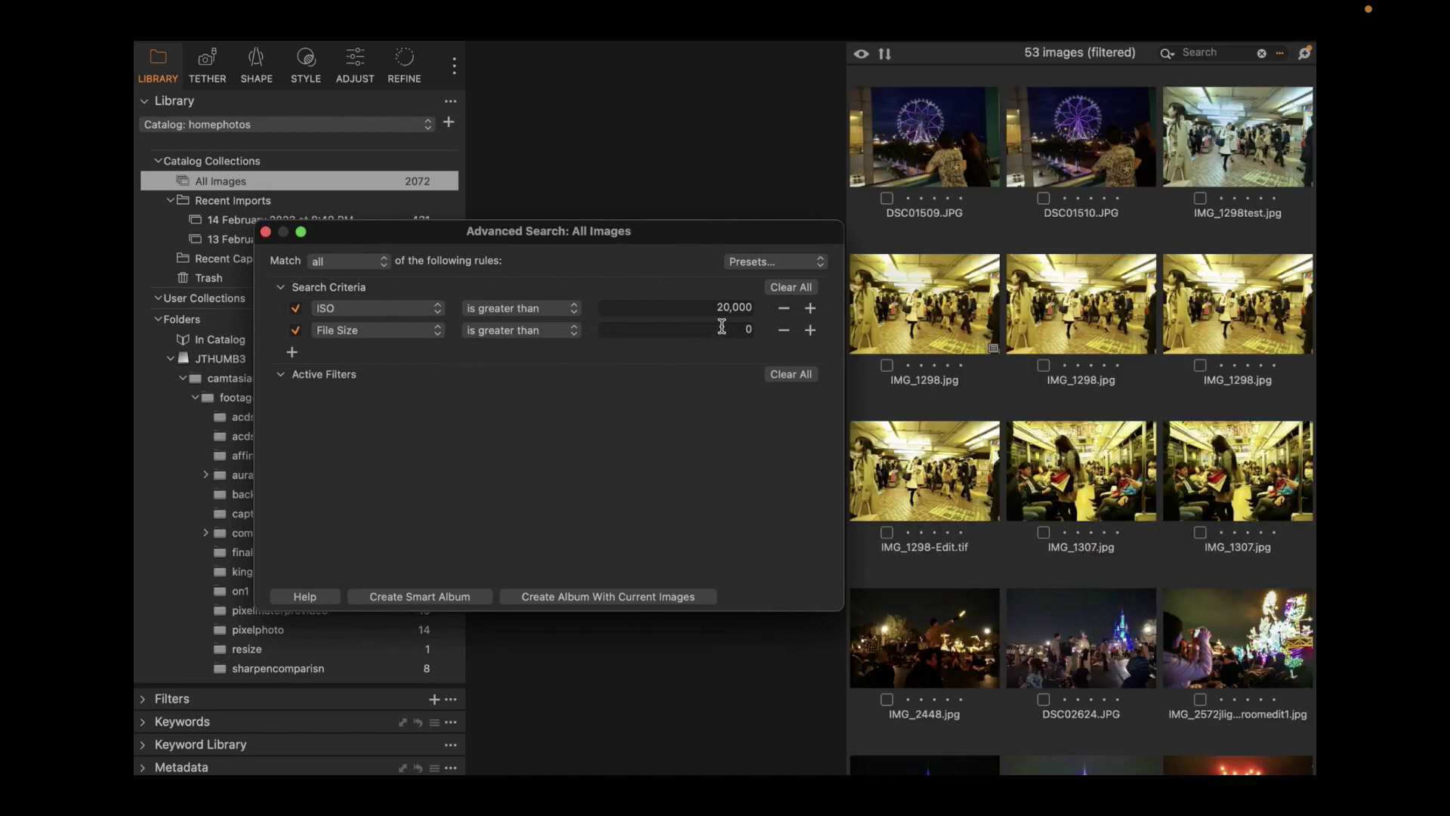
click(722, 328)
text(4000000)
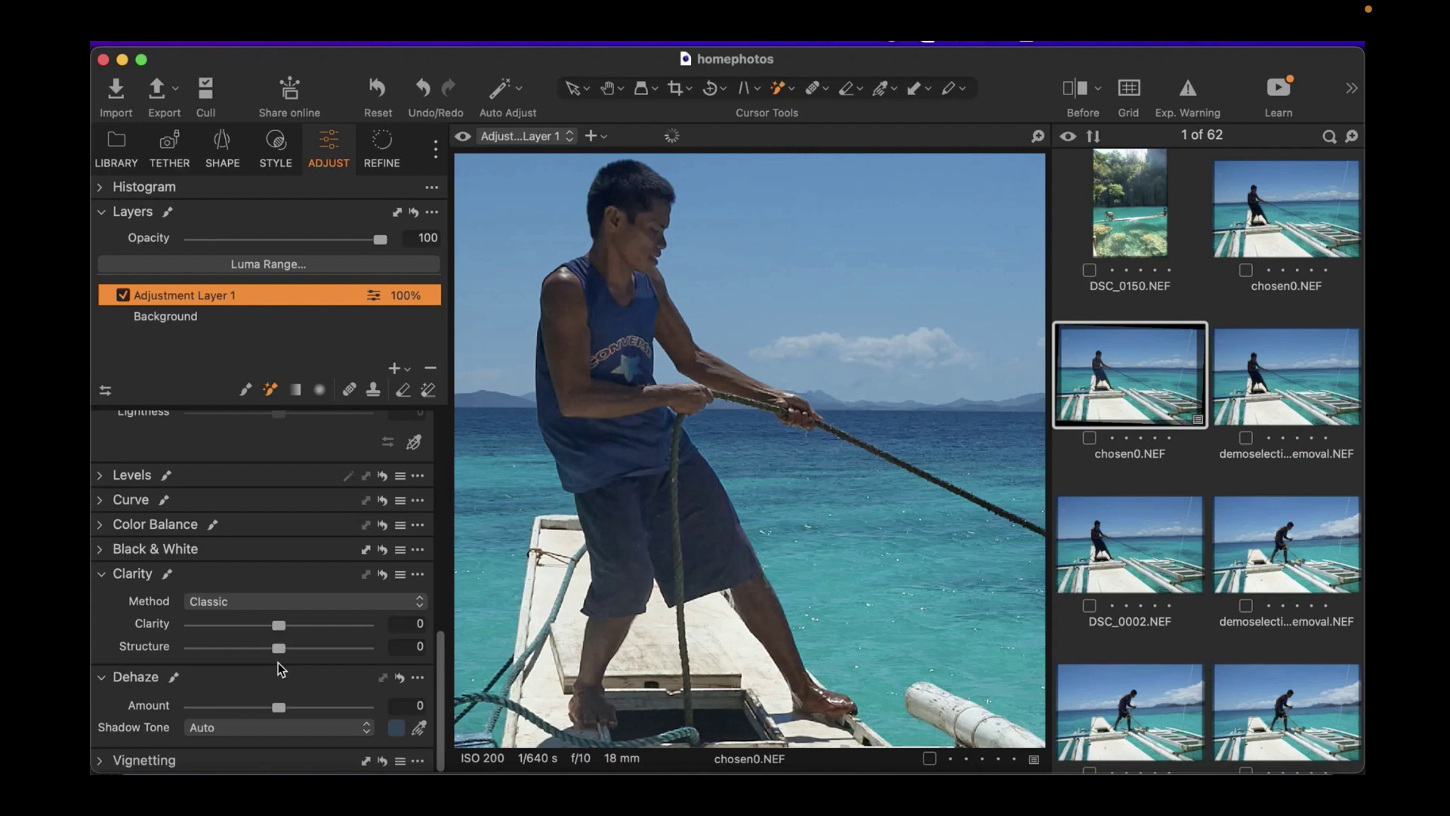
- Raise the boat photo's Clarity to 99 using the Natural method
drag(280, 625, 359, 642)
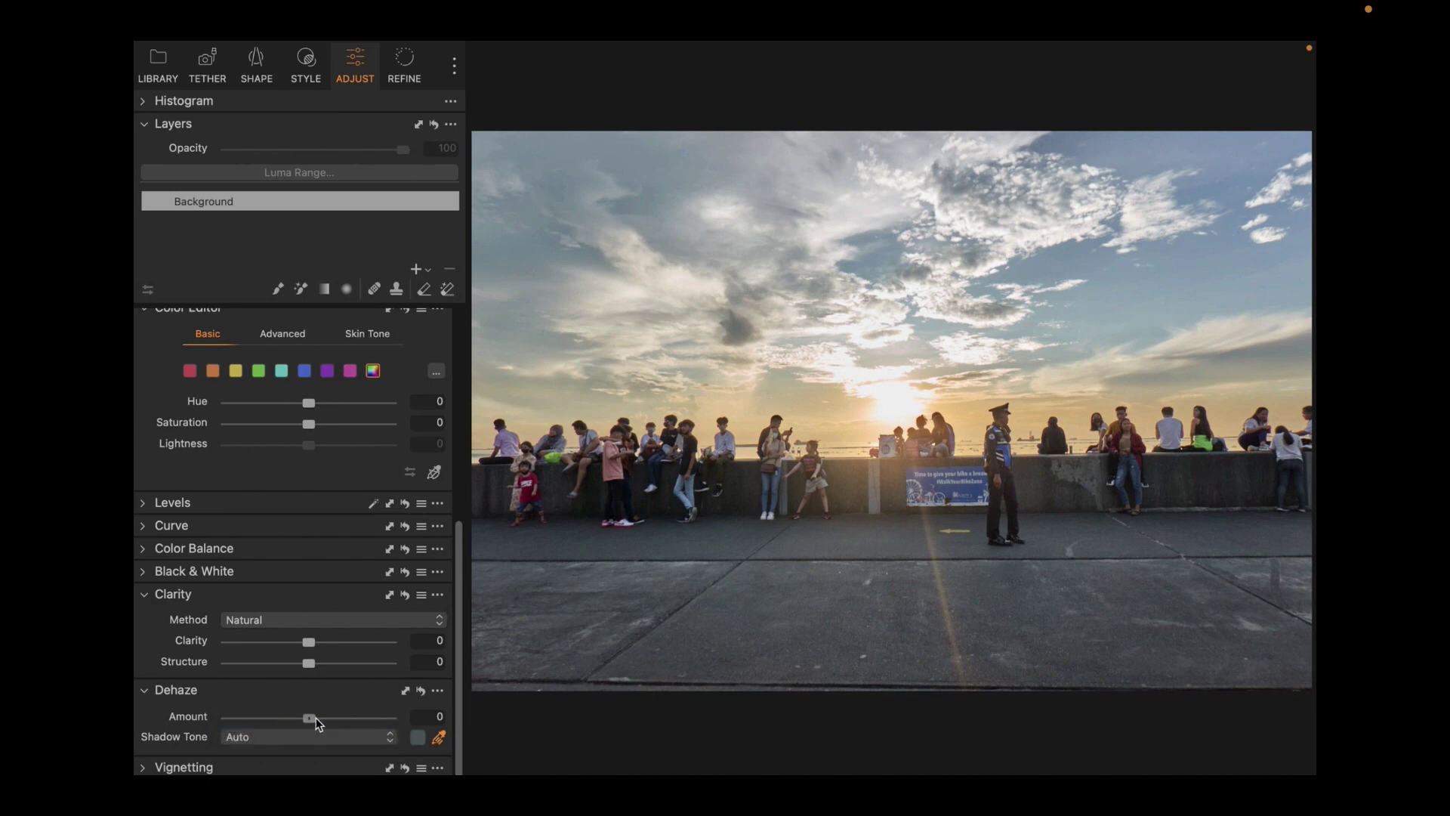
- Push the seafront sunset photo's Dehaze Amount all the way to 100
mouse_move(315, 718)
mouse_down()
mouse_move(417, 739)
mouse_move(381, 724)
mouse_move(306, 729)
mouse_move(420, 741)
mouse_move(310, 717)
mouse_up()
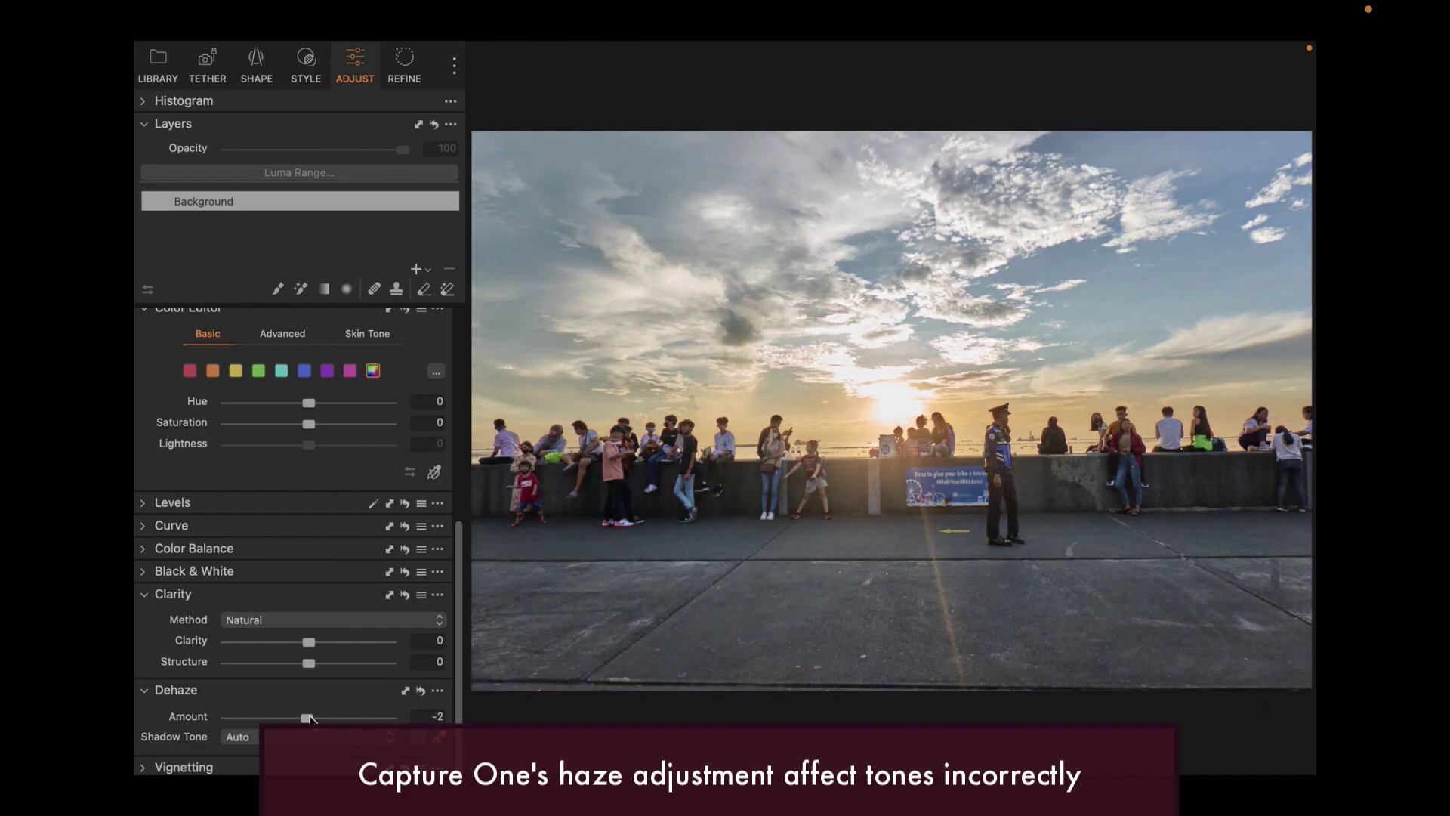
drag(309, 721, 439, 740)
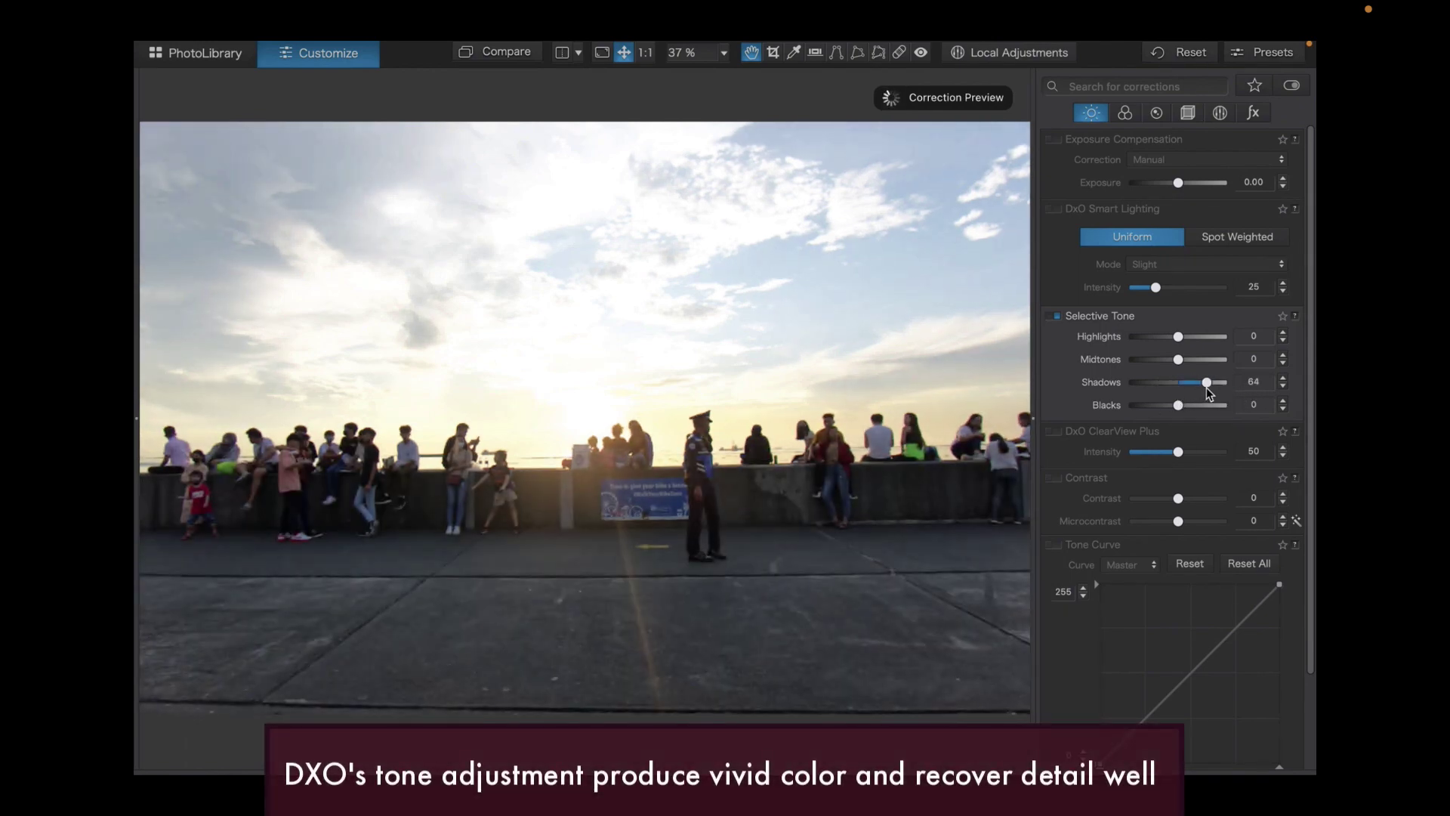
- Set Selective Tone Highlights to -100, rebalance Shadows and Blacks, and Smart Lighting Intensity to 100
drag(1178, 336, 1114, 355)
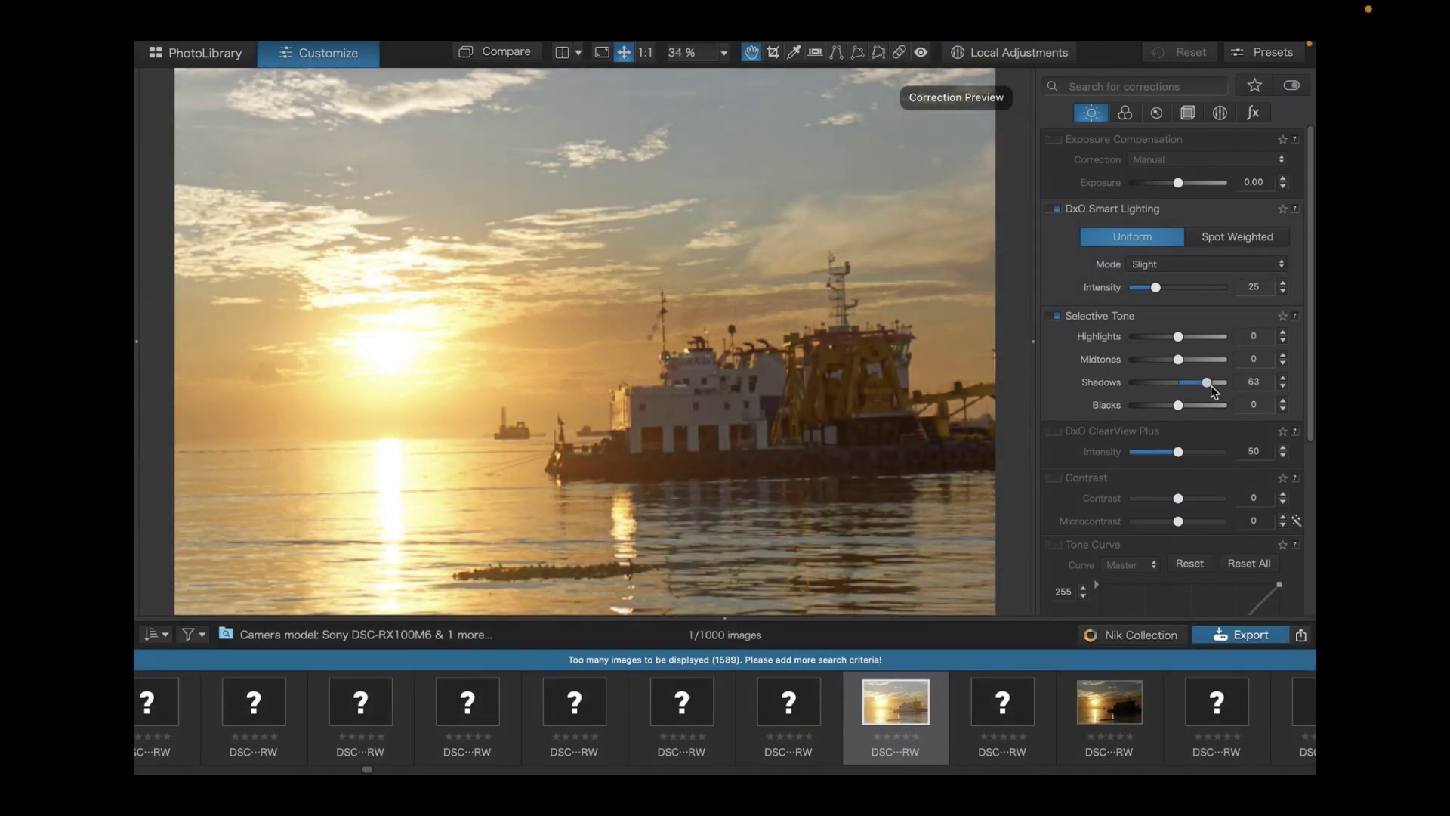
mouse_move(1212, 386)
mouse_down()
mouse_move(1183, 384)
mouse_move(1233, 405)
mouse_move(1147, 415)
mouse_move(1225, 423)
mouse_move(1183, 411)
mouse_move(1201, 387)
mouse_up()
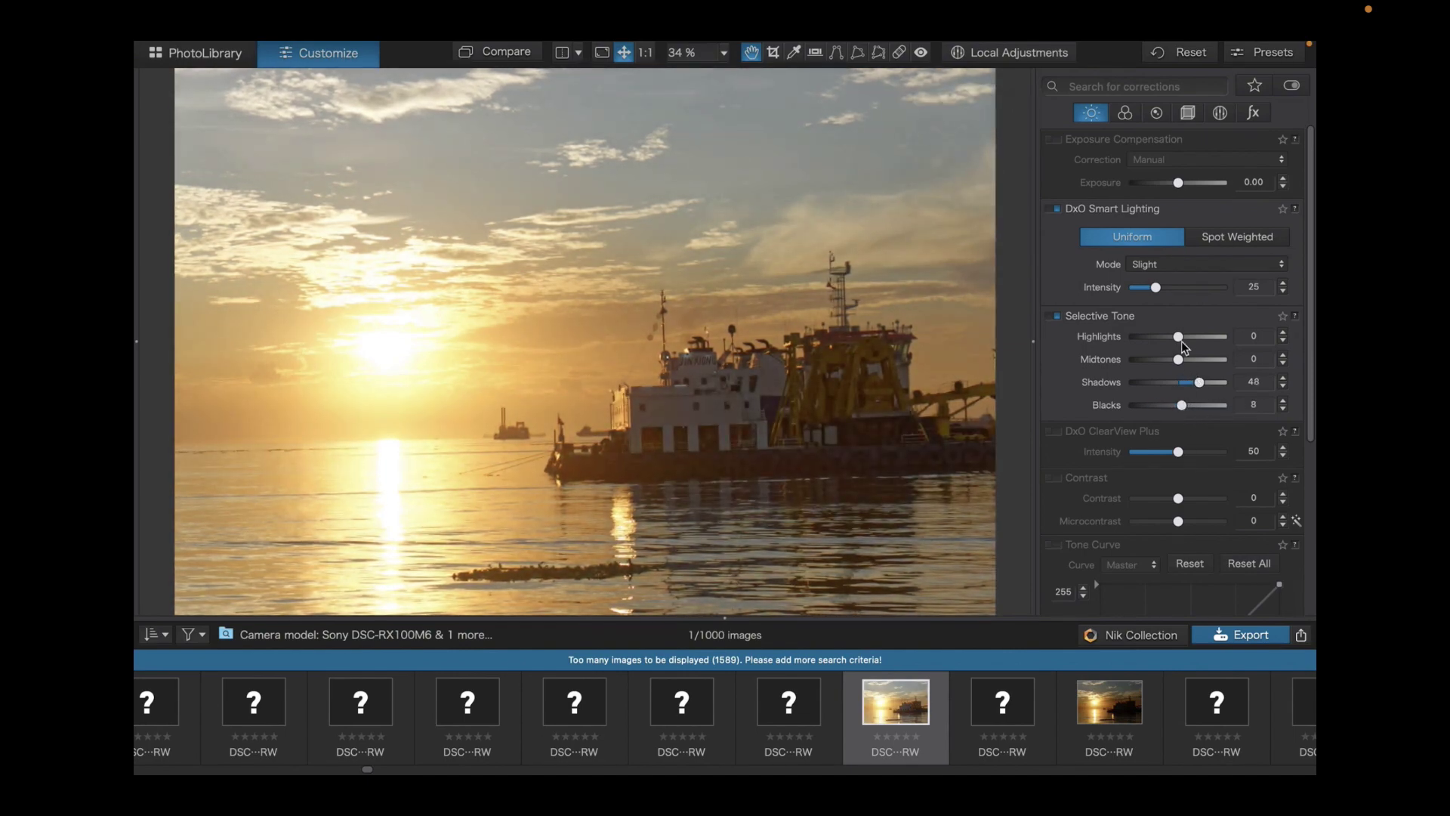
drag(1179, 337, 1113, 352)
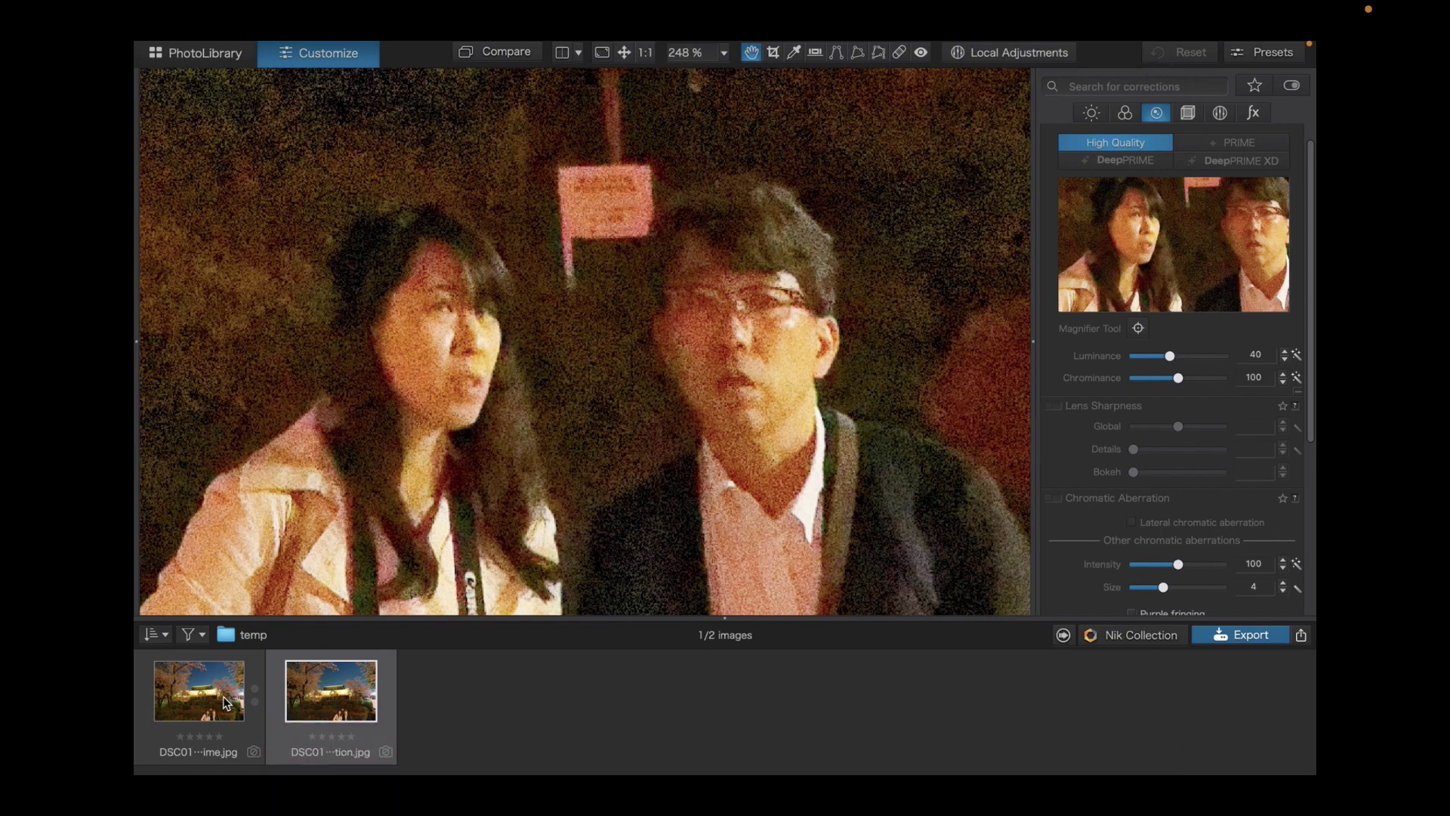
- Compare the night portrait with and without DeepPRIME, then show the lens-sharpened copy
click(227, 703)
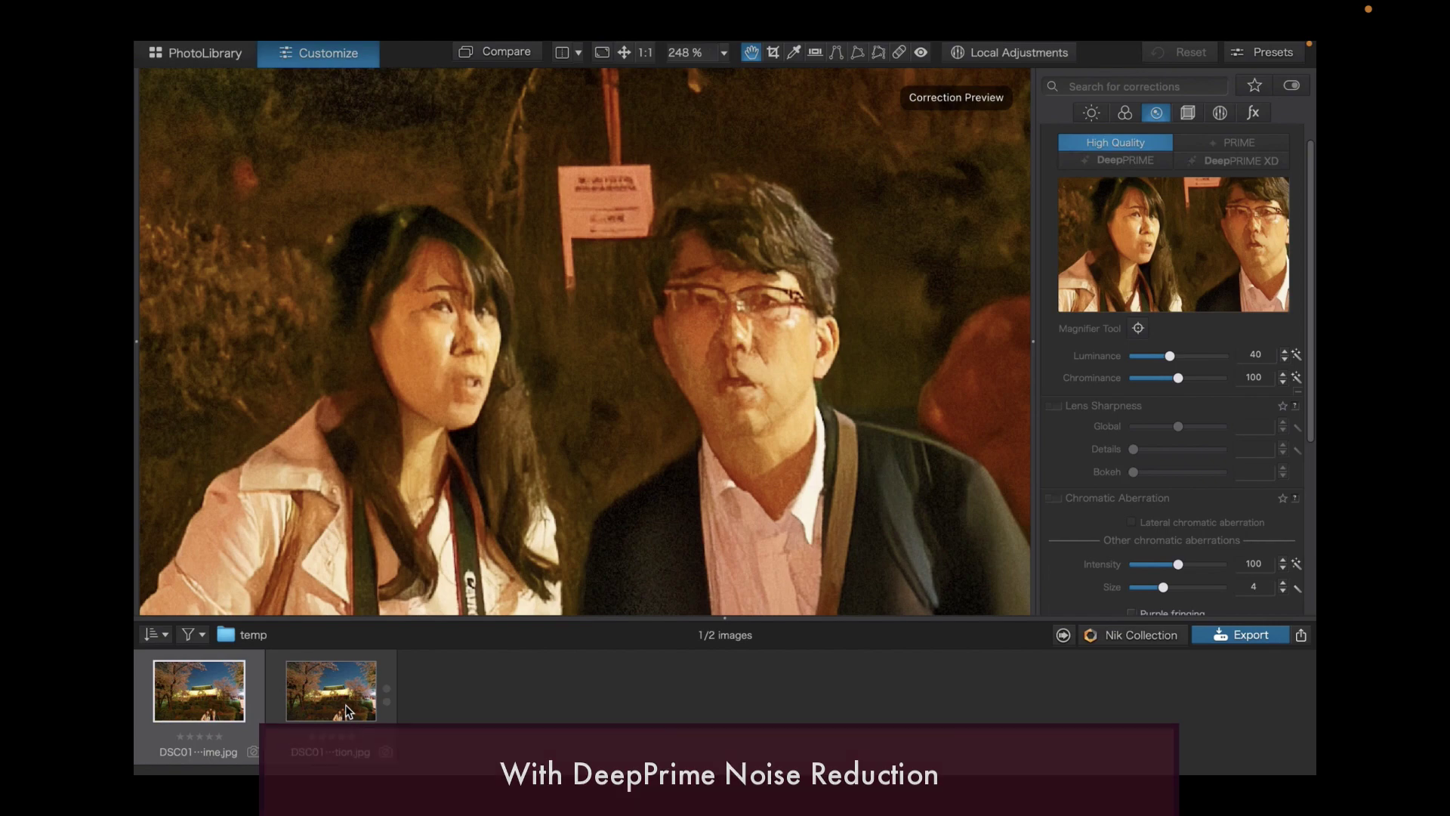
click(348, 711)
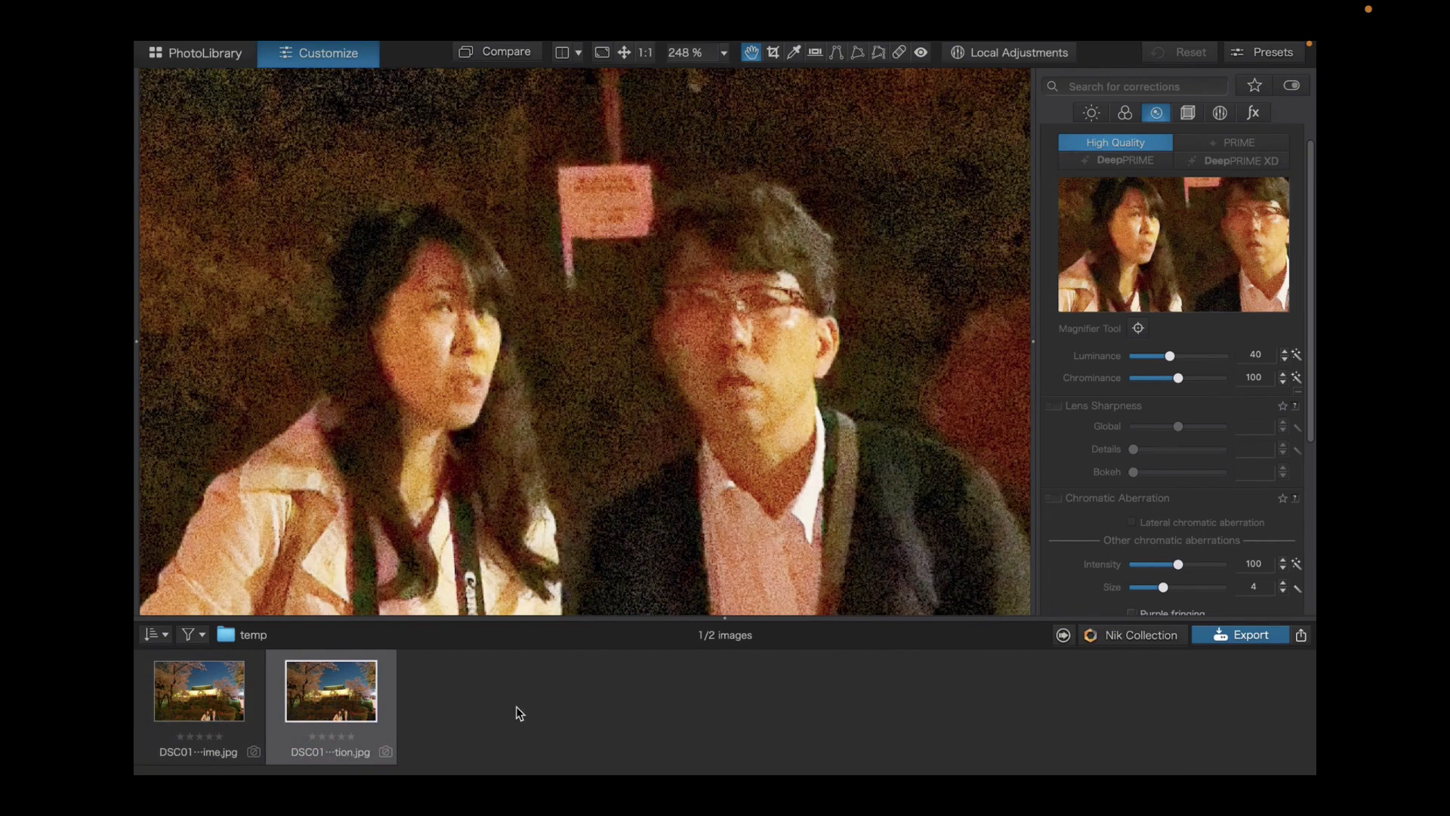
click(226, 702)
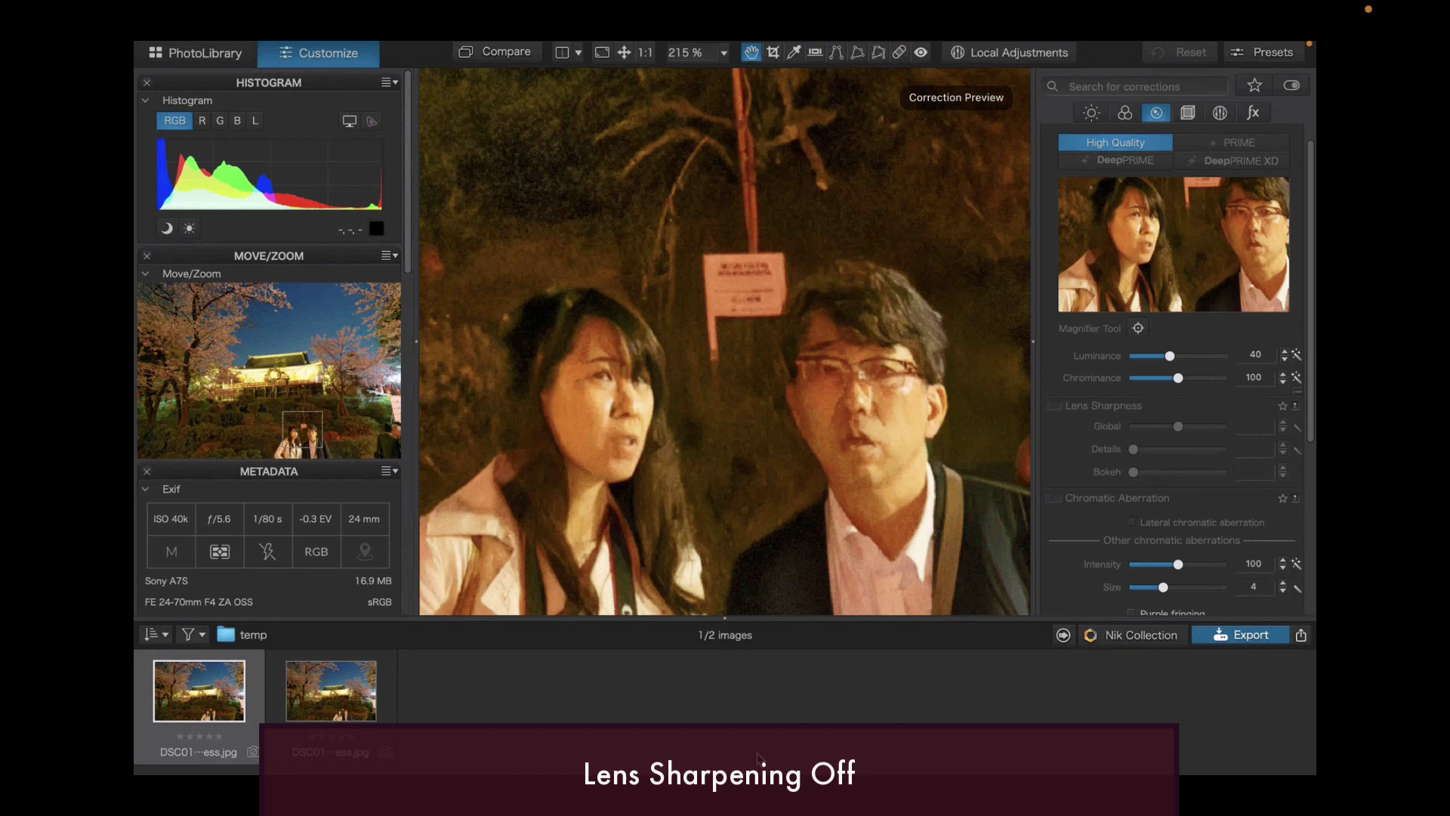
key(Right)
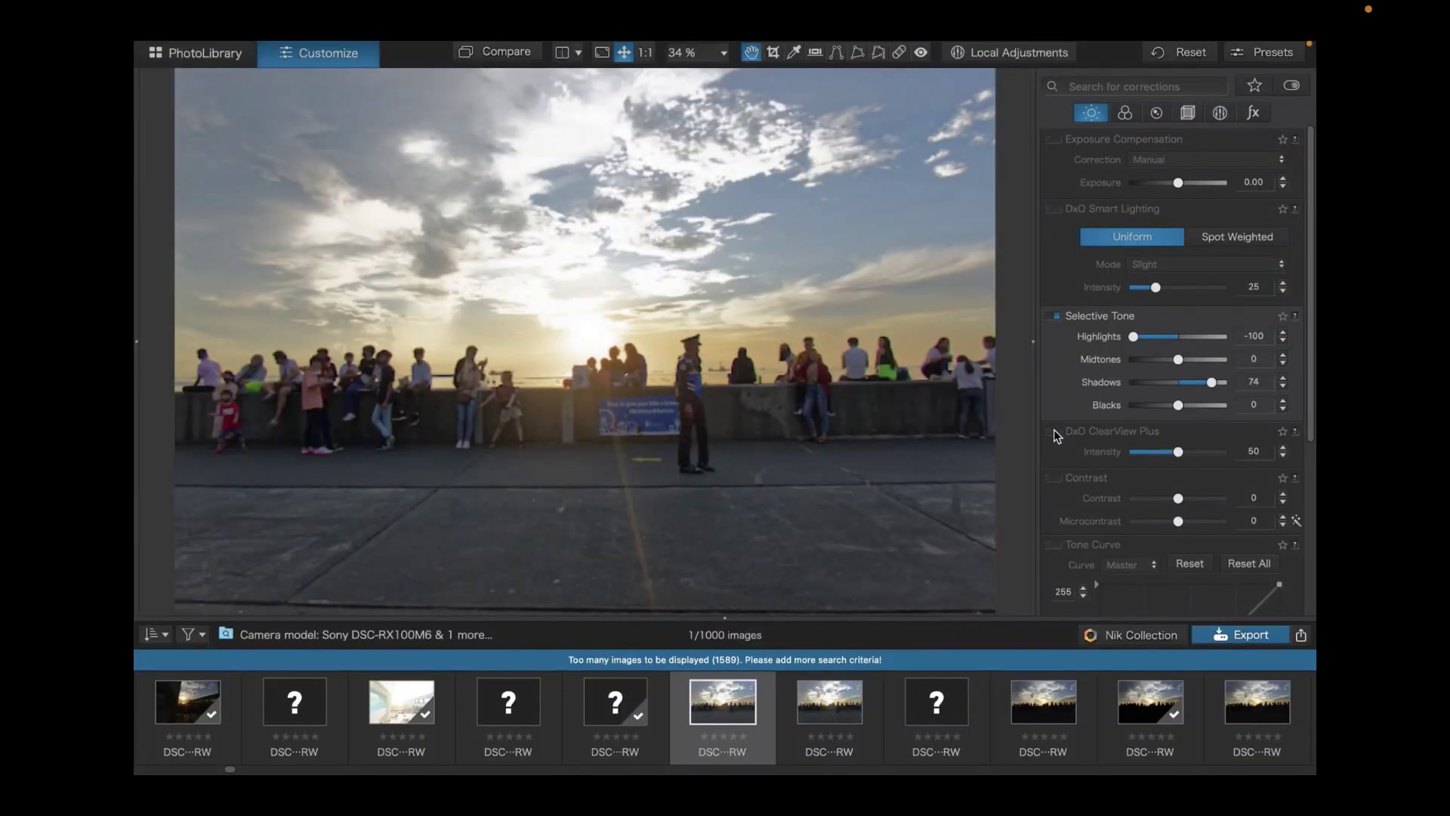
- Toggle ClearView Plus on and off to compare, then set the temple photo's intensity to 100
click(1055, 430)
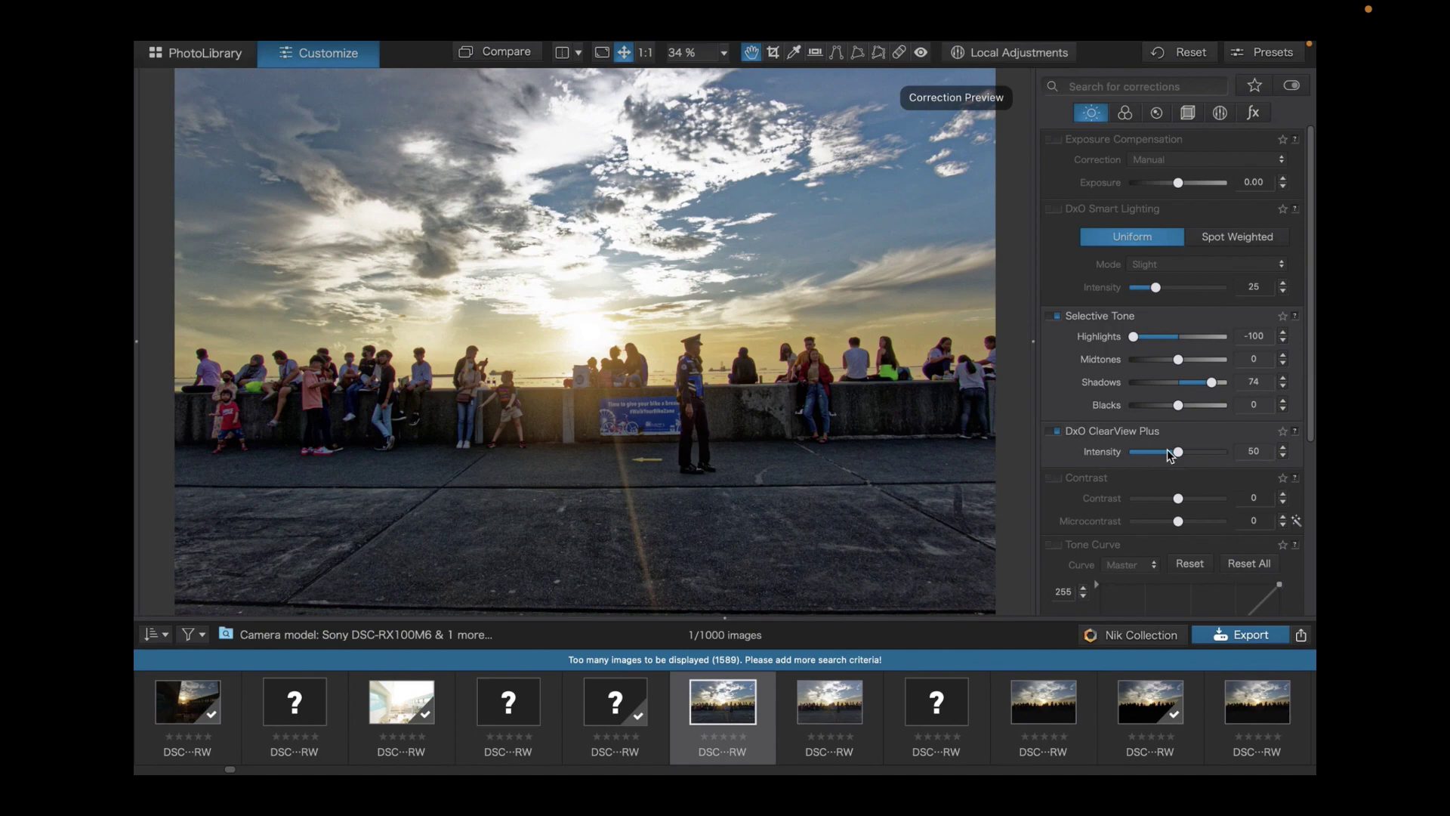
click(1057, 430)
click(1058, 429)
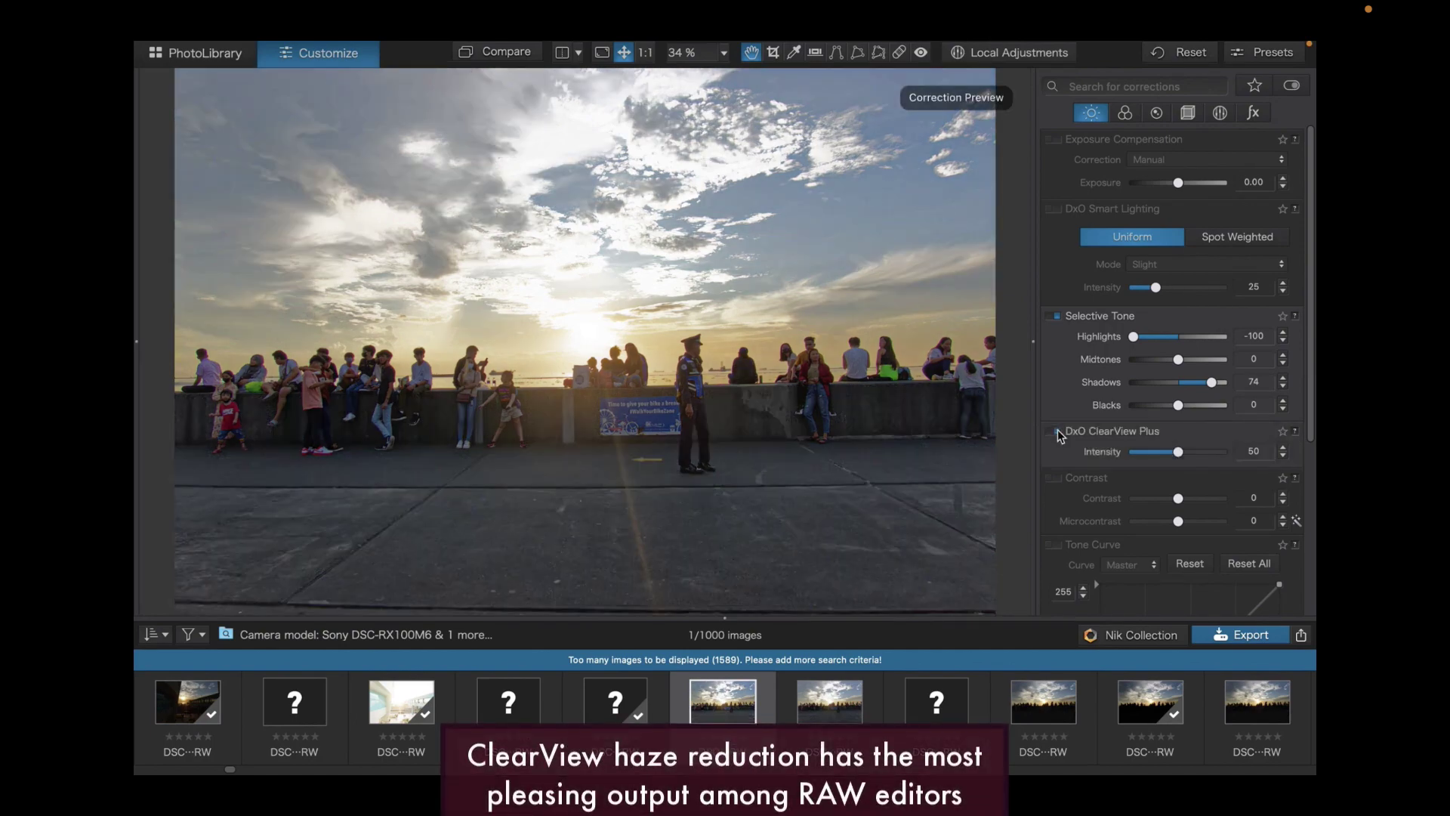
click(1057, 429)
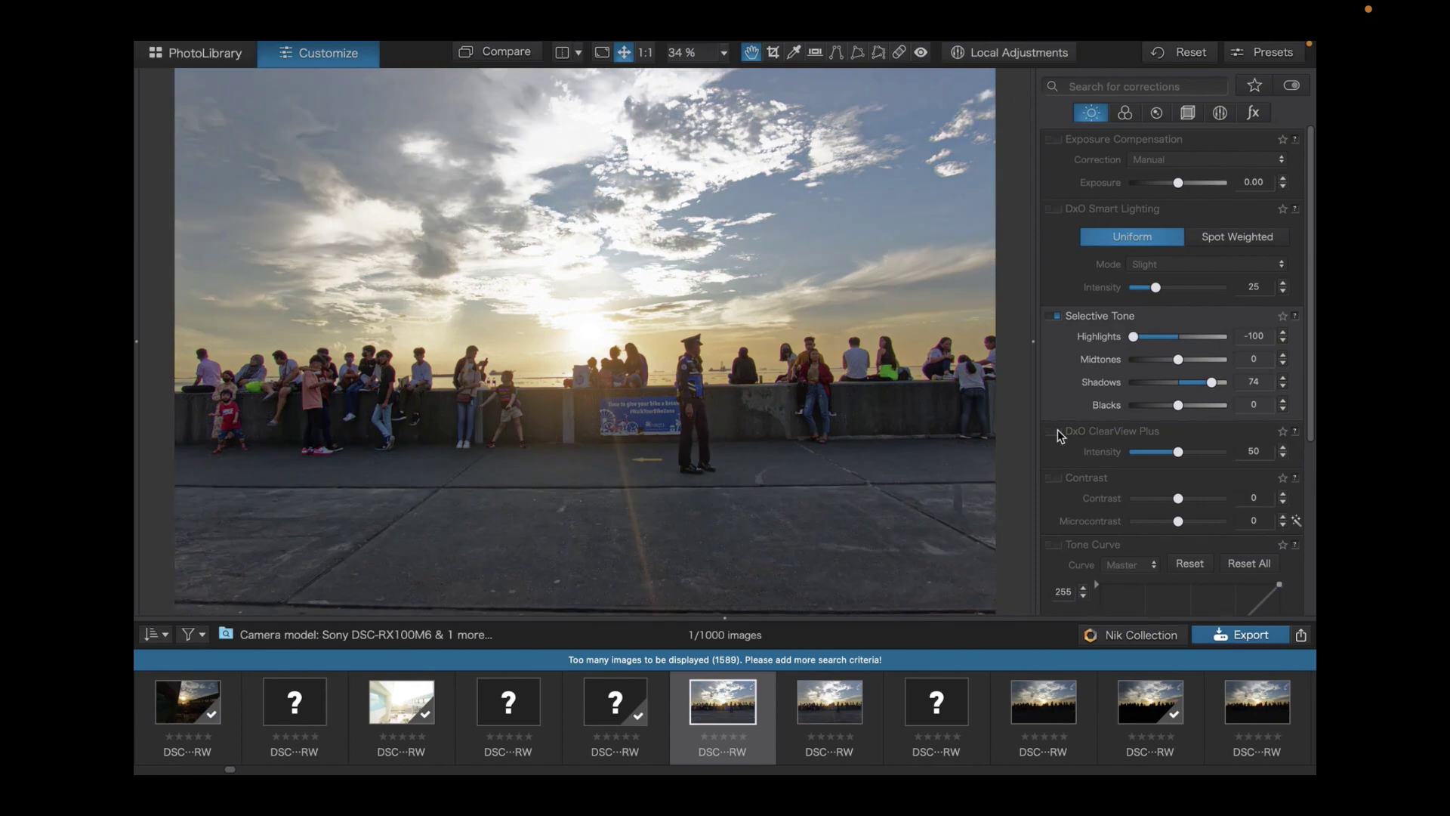
click(1058, 429)
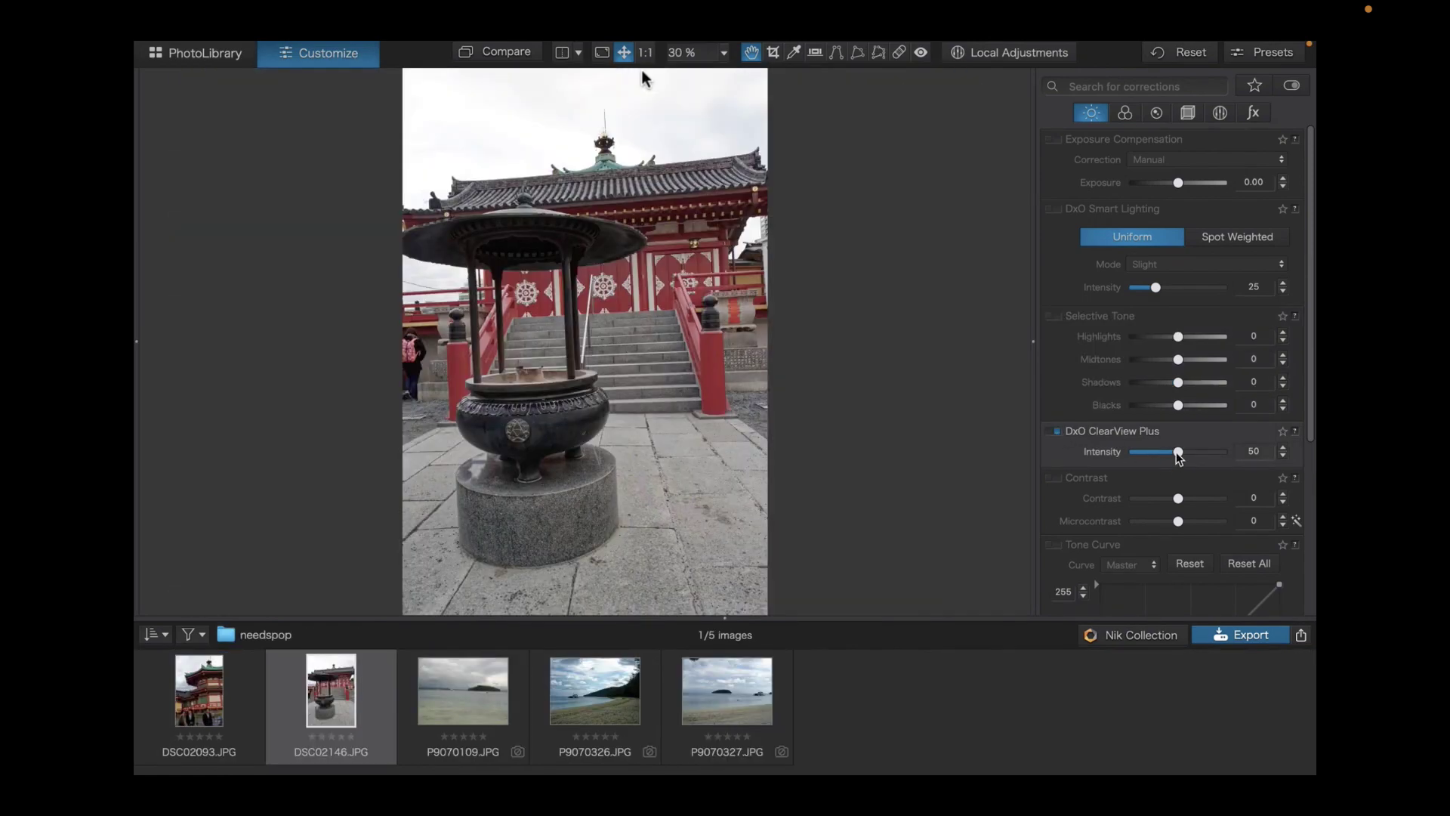
drag(1179, 452, 1246, 460)
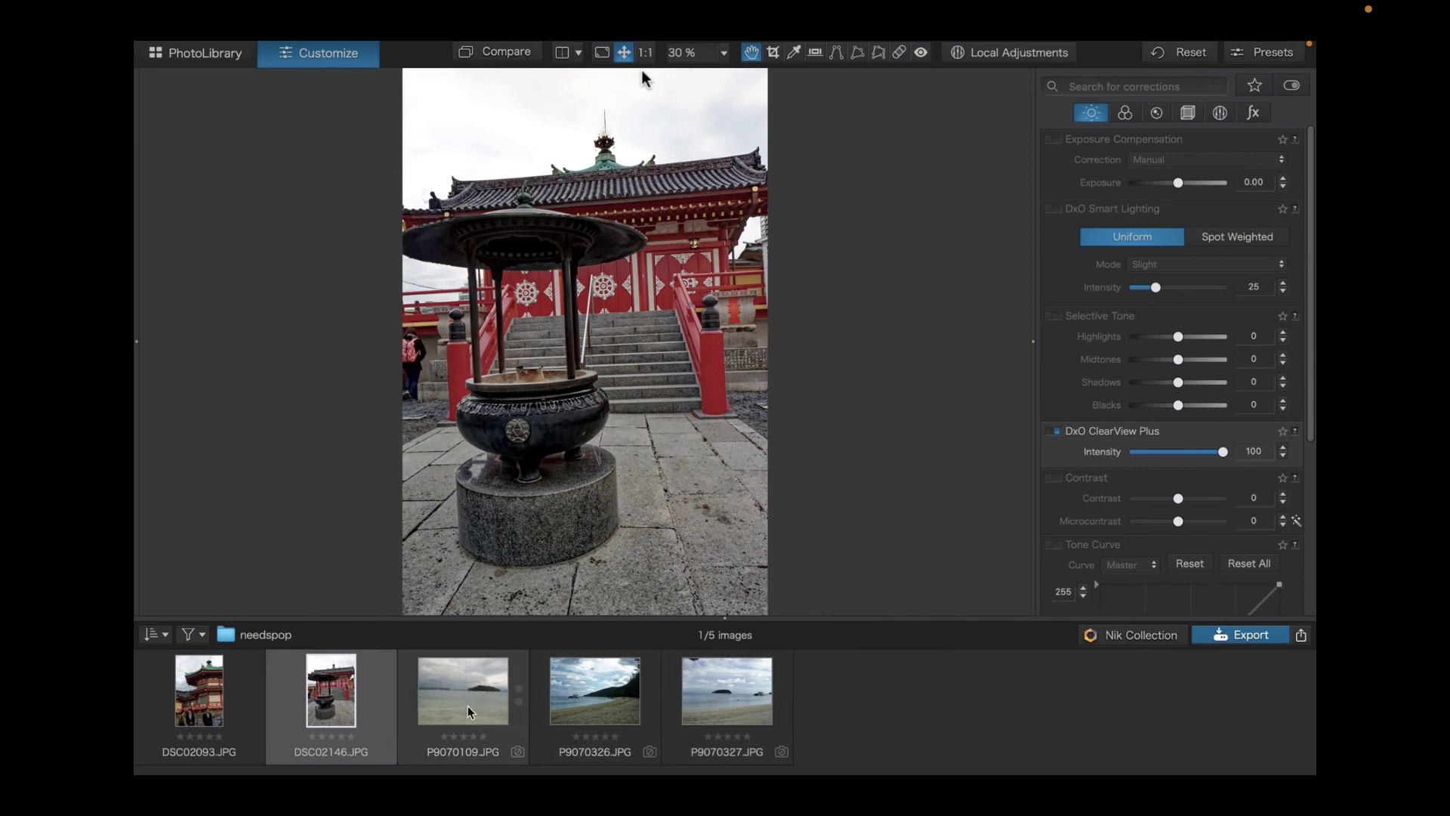
- Enable ClearView Plus on the next seascape photo at intensity about 45
key(Right)
click(1054, 431)
drag(1179, 452, 1174, 453)
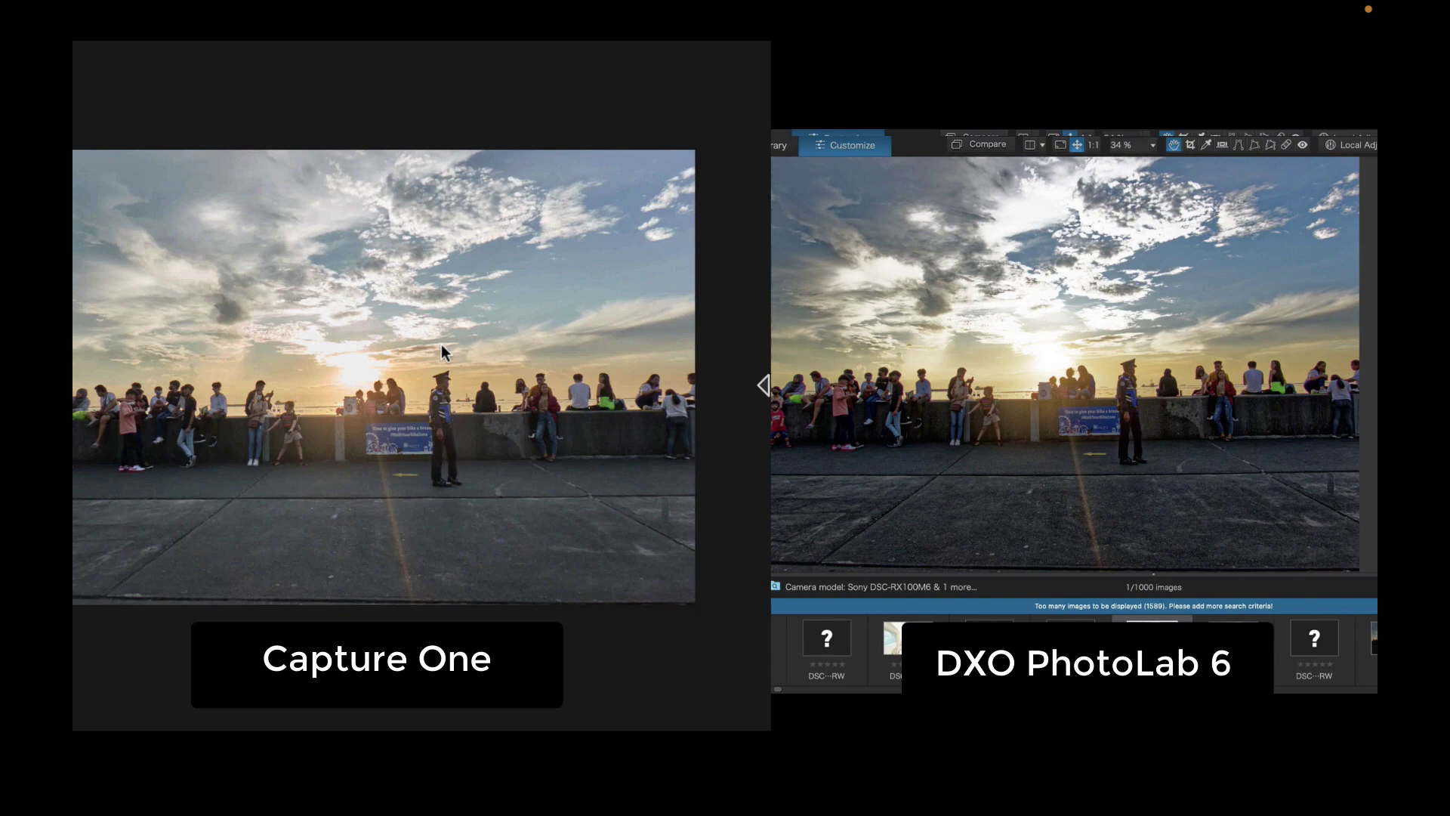
mouse_move(632, 107)
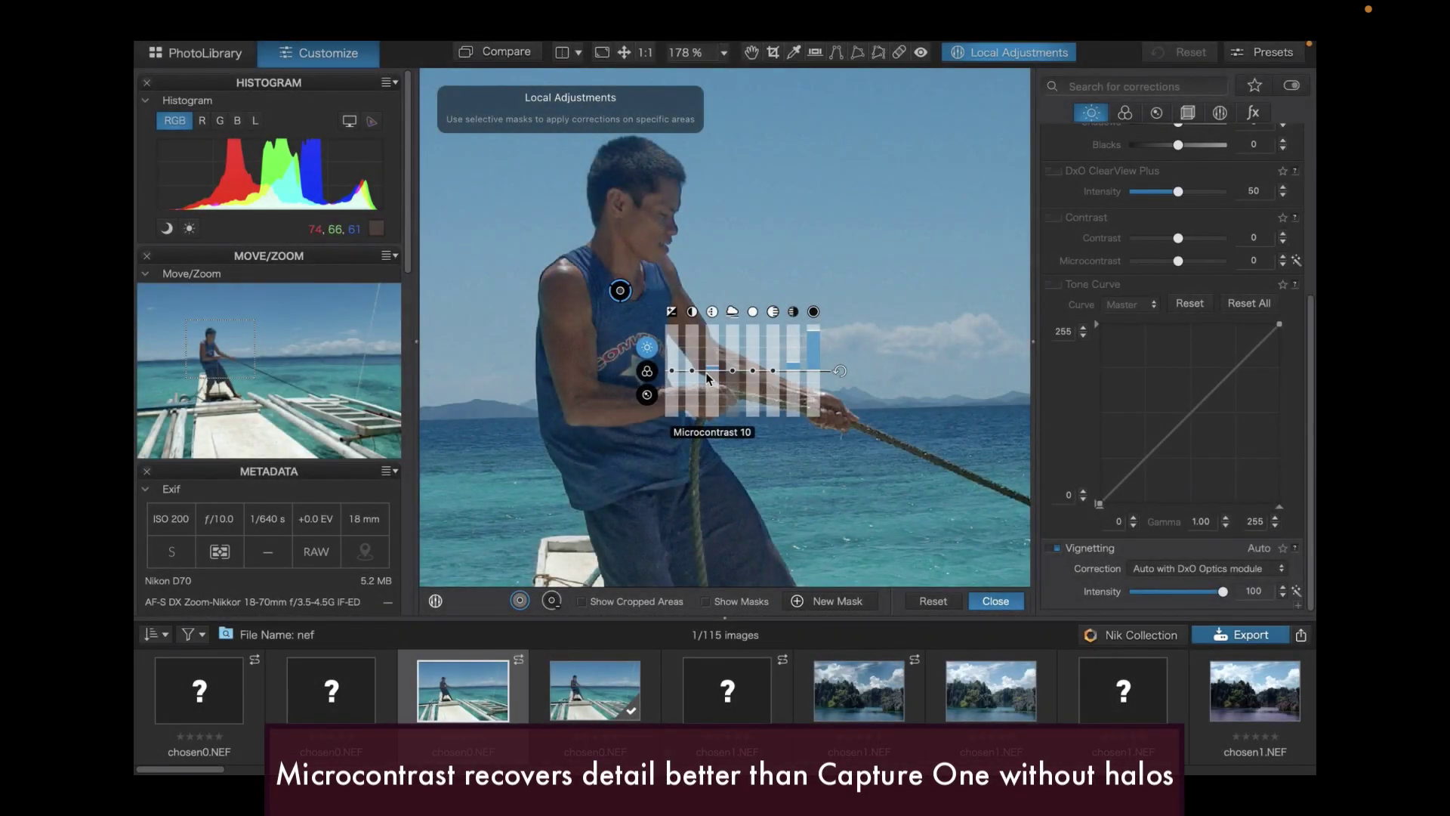
- Raise the man's control-point Microcontrast to 100, then ease it back to 13
drag(709, 372, 718, 300)
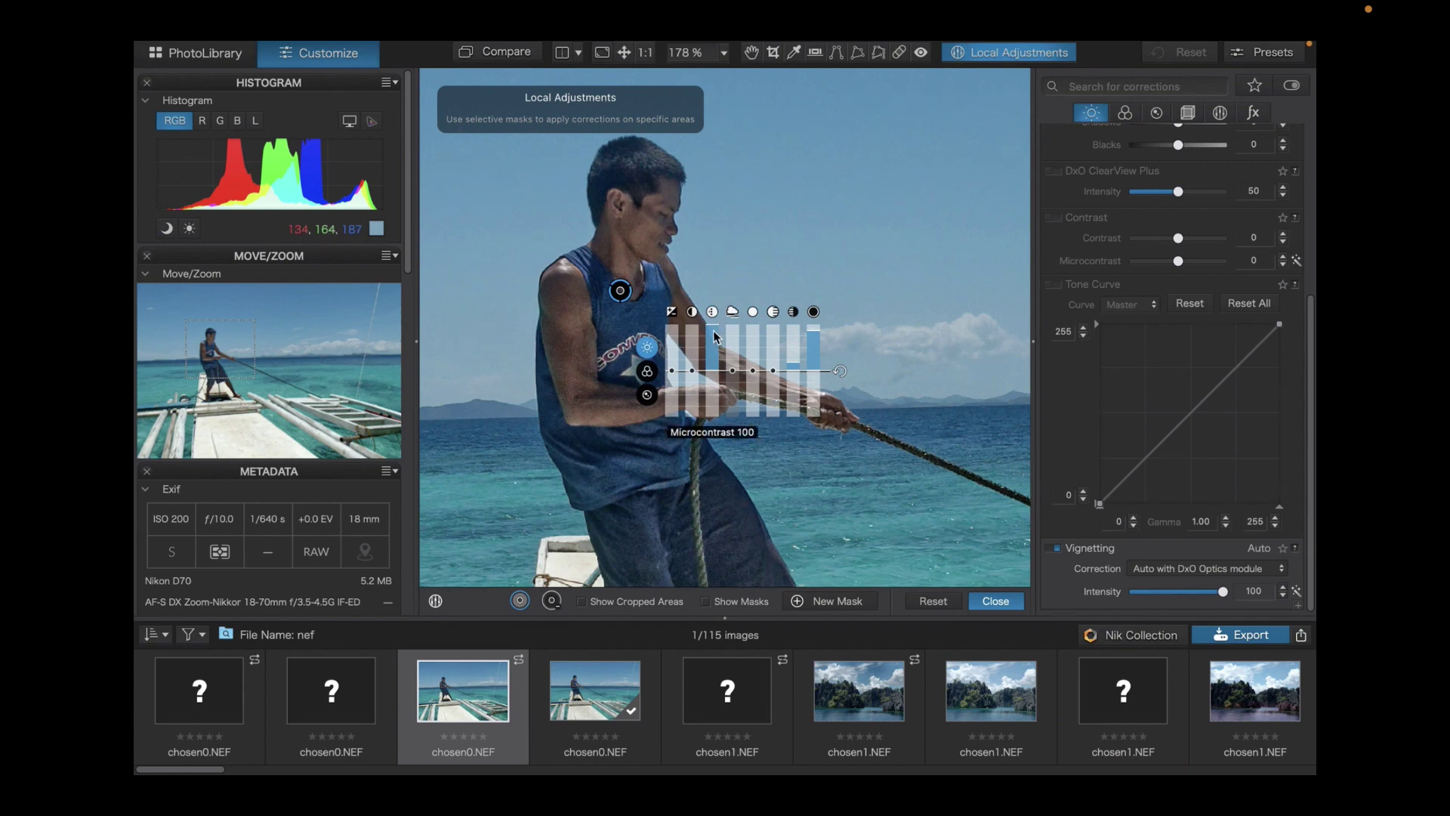
drag(716, 348, 721, 302)
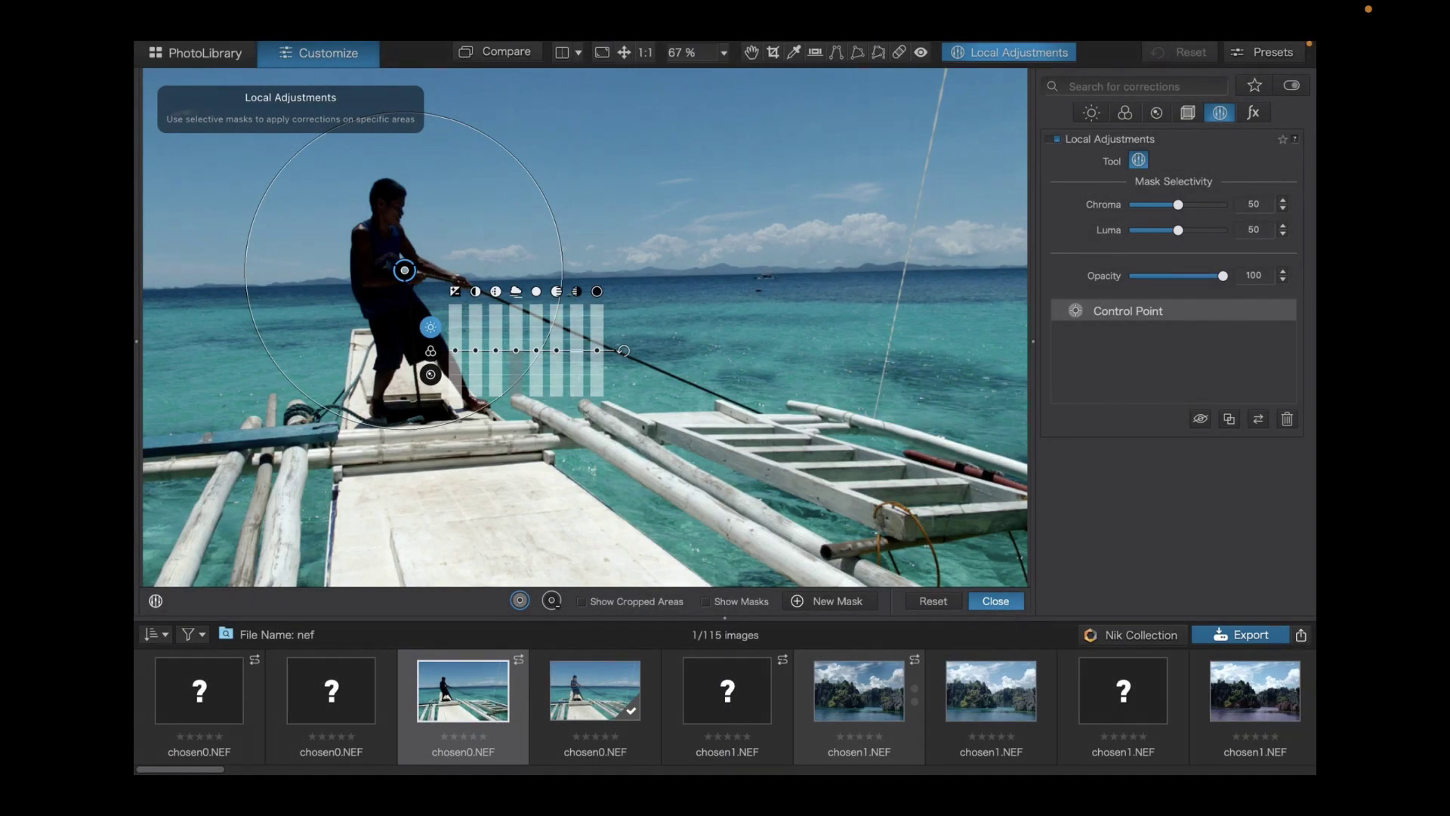
- Place a control point on the fisherman and raise its Shadows
drag(405, 269, 385, 283)
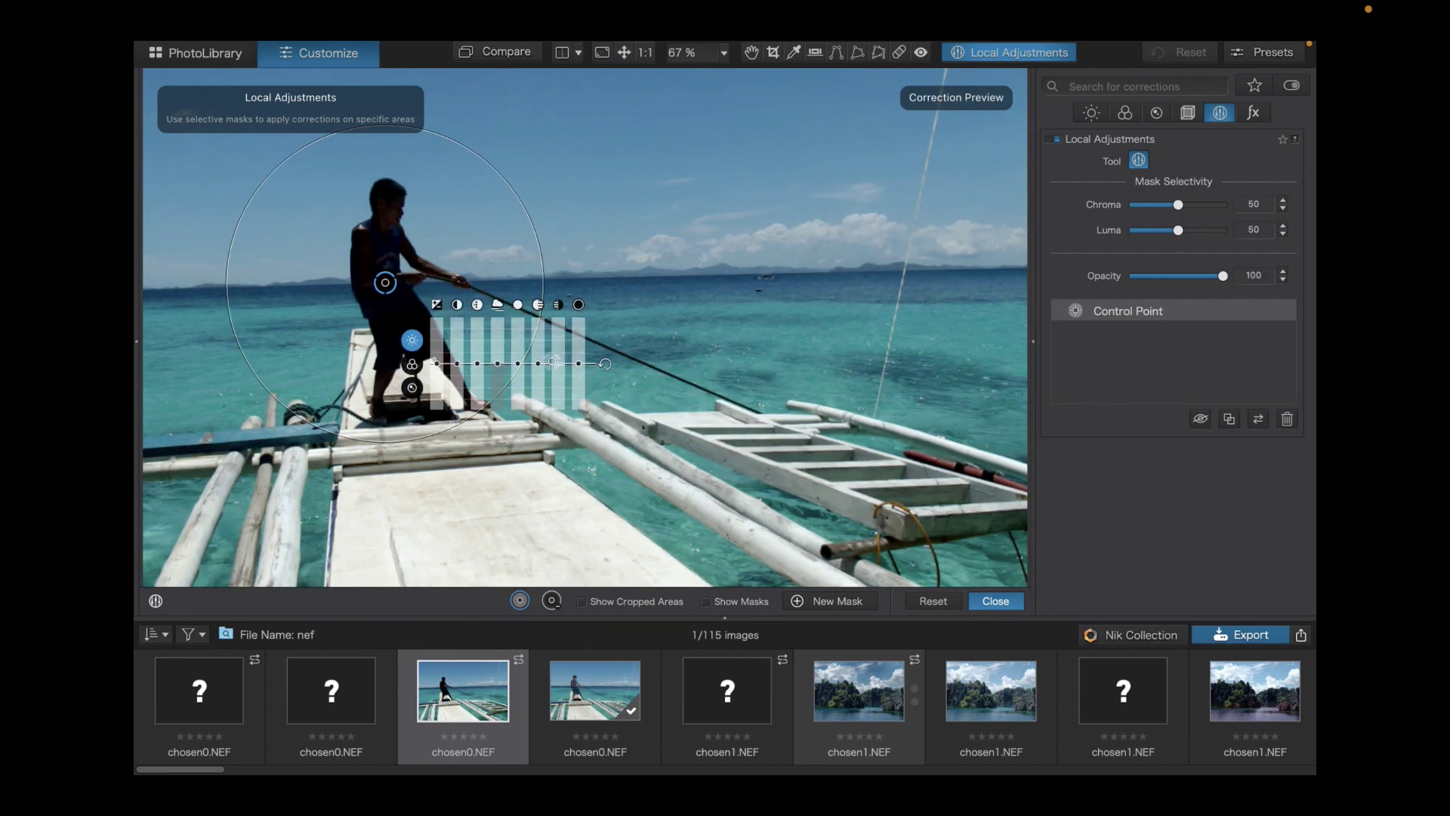
mouse_move(562, 362)
drag(562, 362, 582, 315)
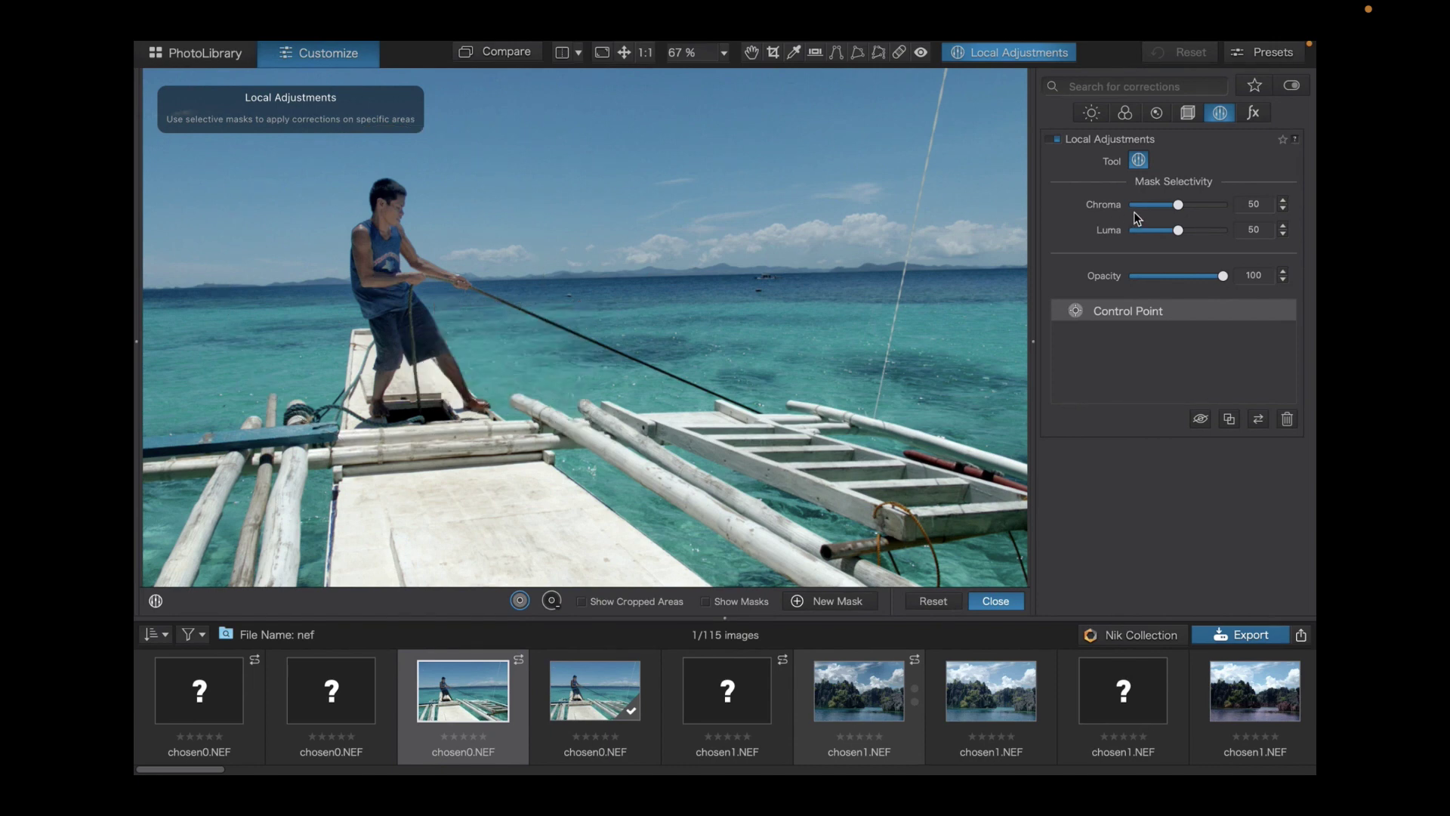
- Show the mask, lower Chroma/Luma selectivity, and add four negative points on the surrounding sea
key(m)
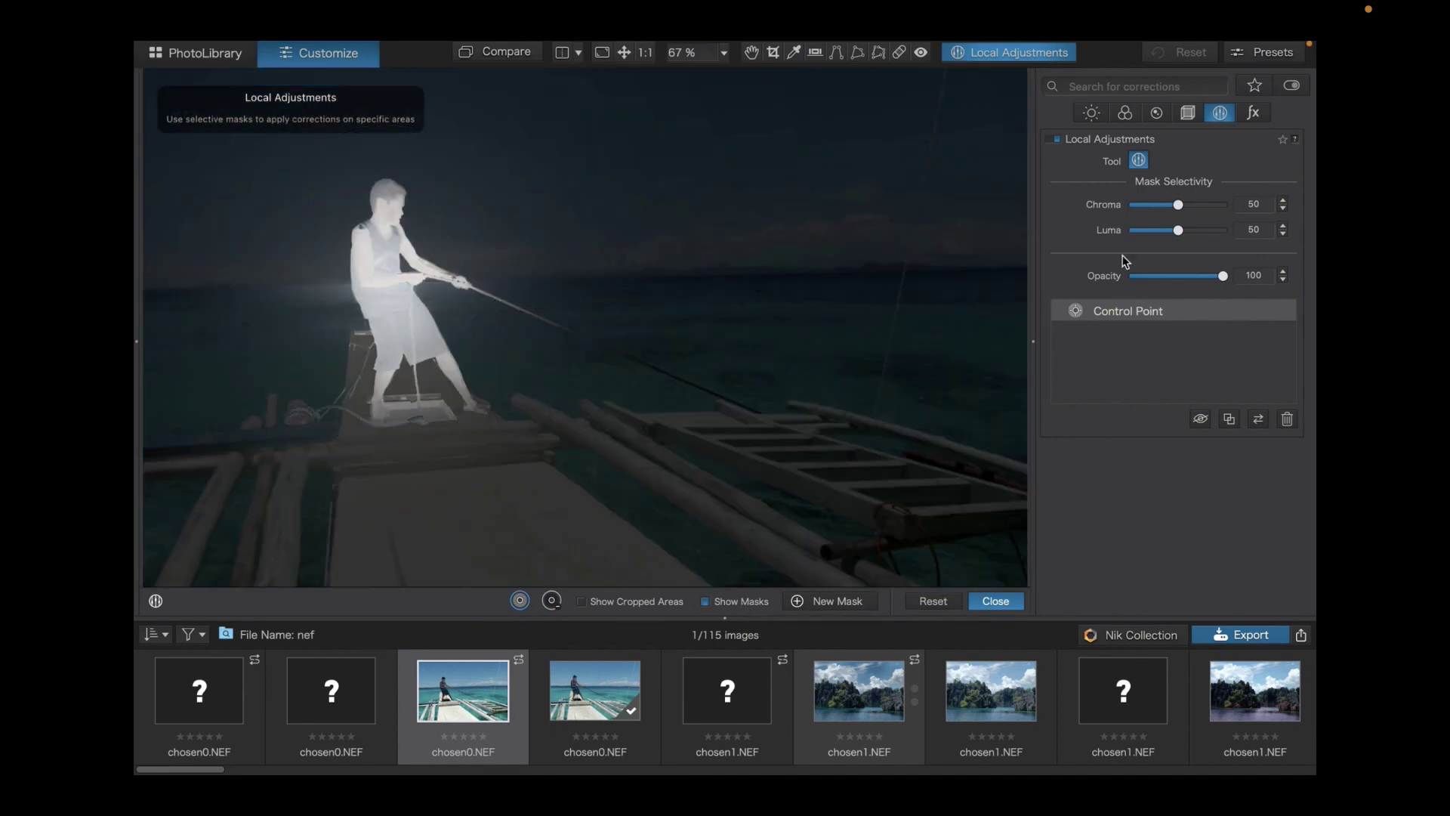
drag(1178, 205, 1166, 249)
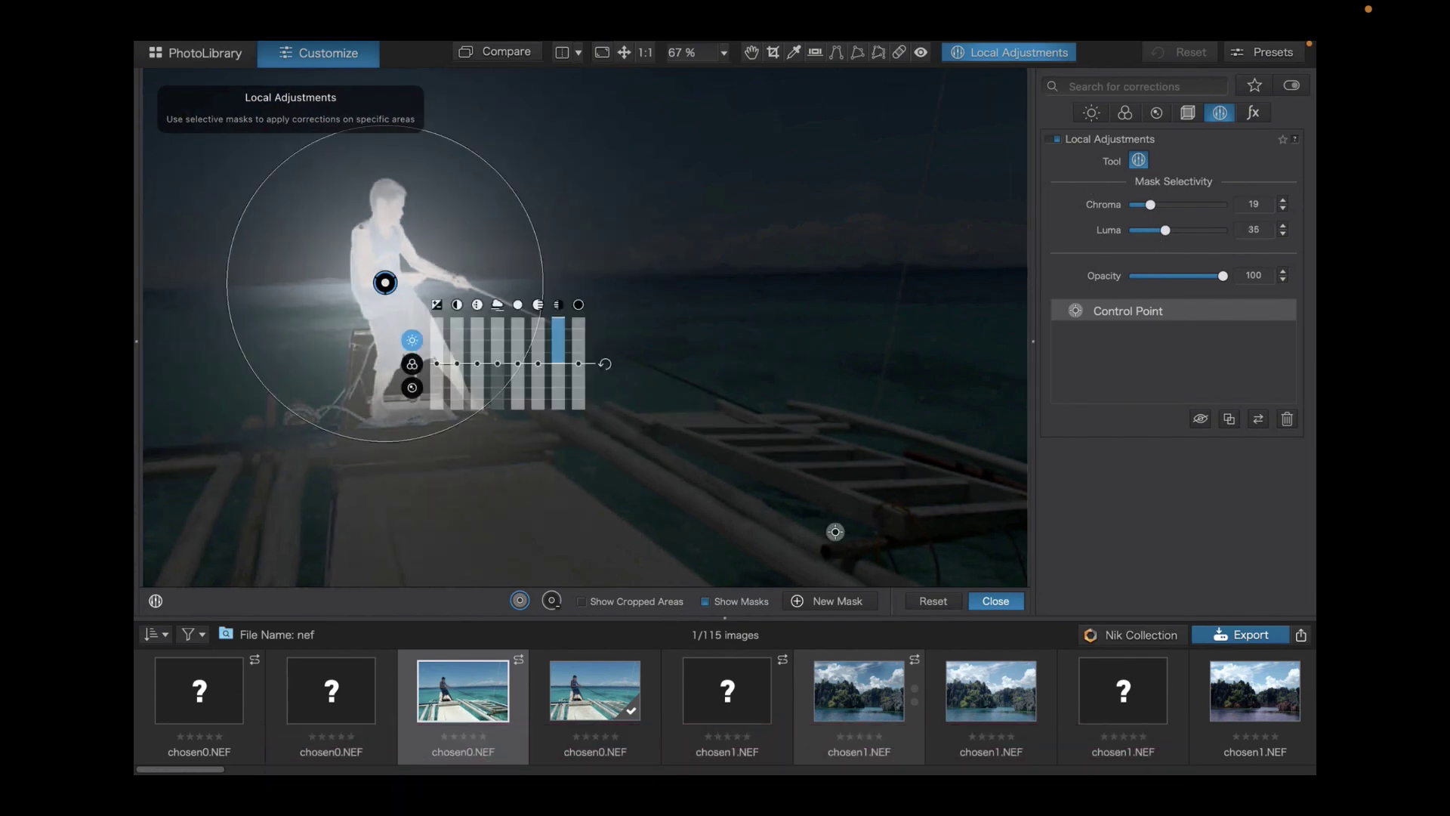
click(312, 295)
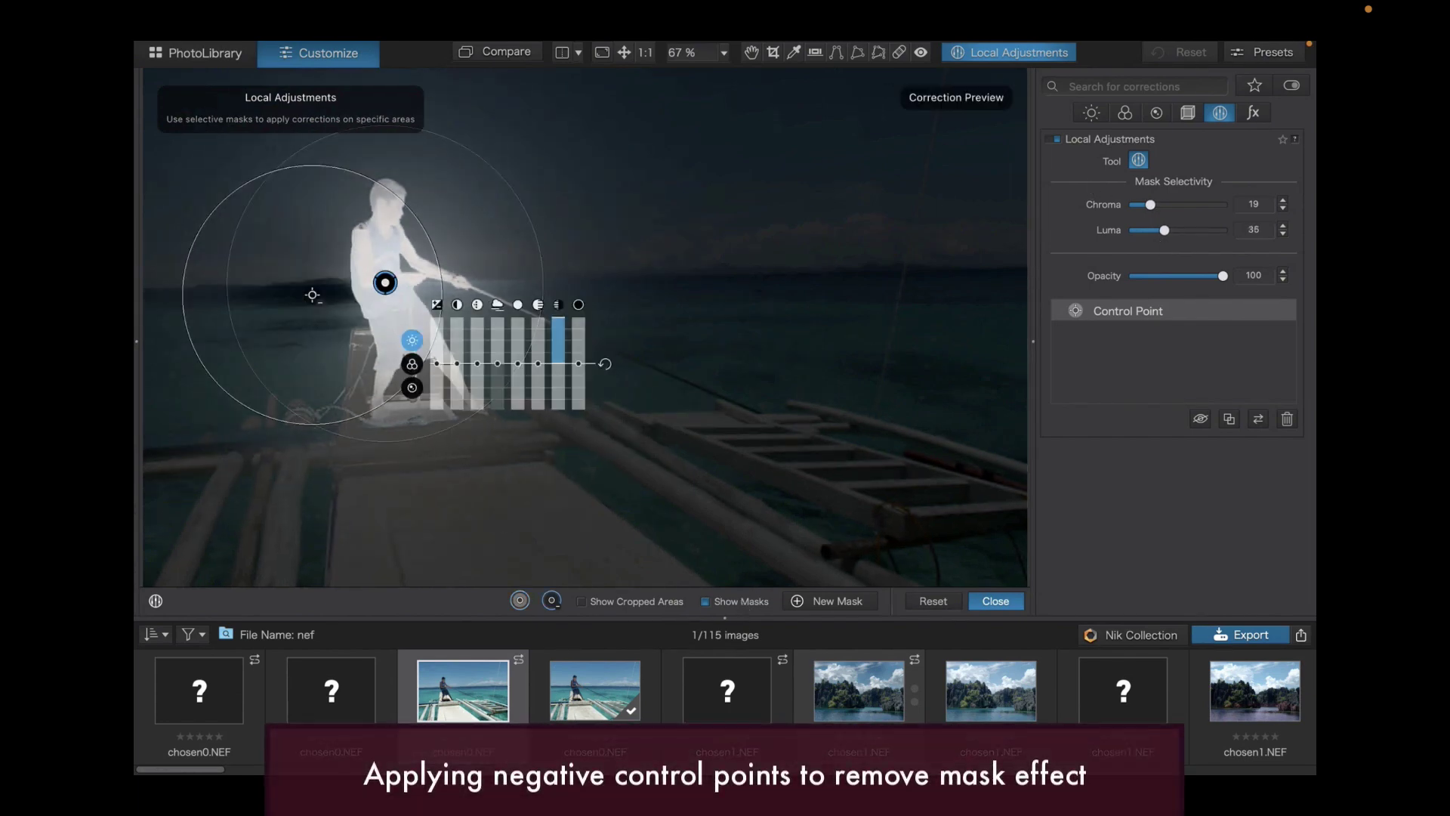
click(515, 280)
click(314, 338)
click(361, 370)
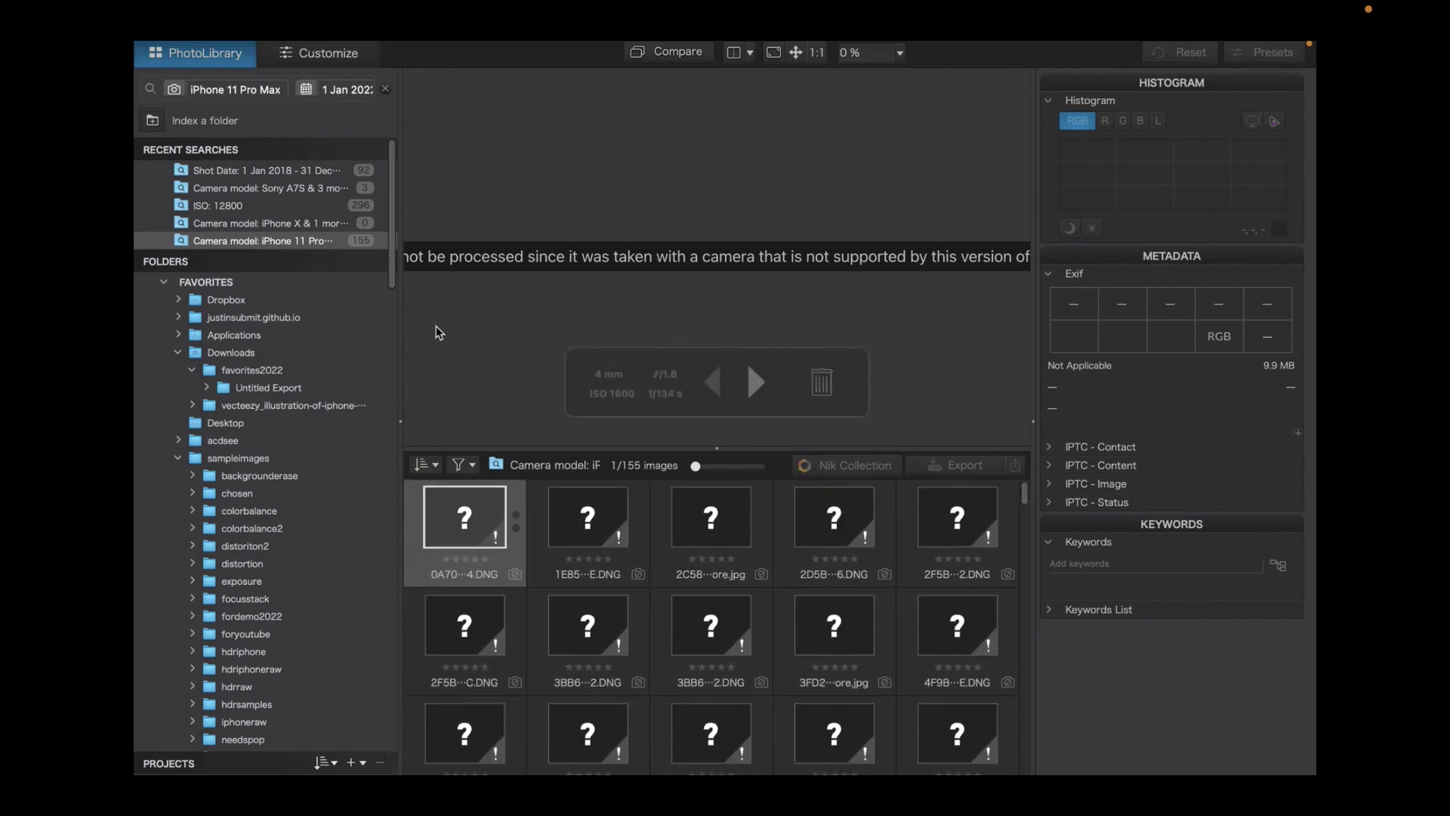
- Cycle through the Recent Searches and settle on the Shot Date 2018 search
click(315, 171)
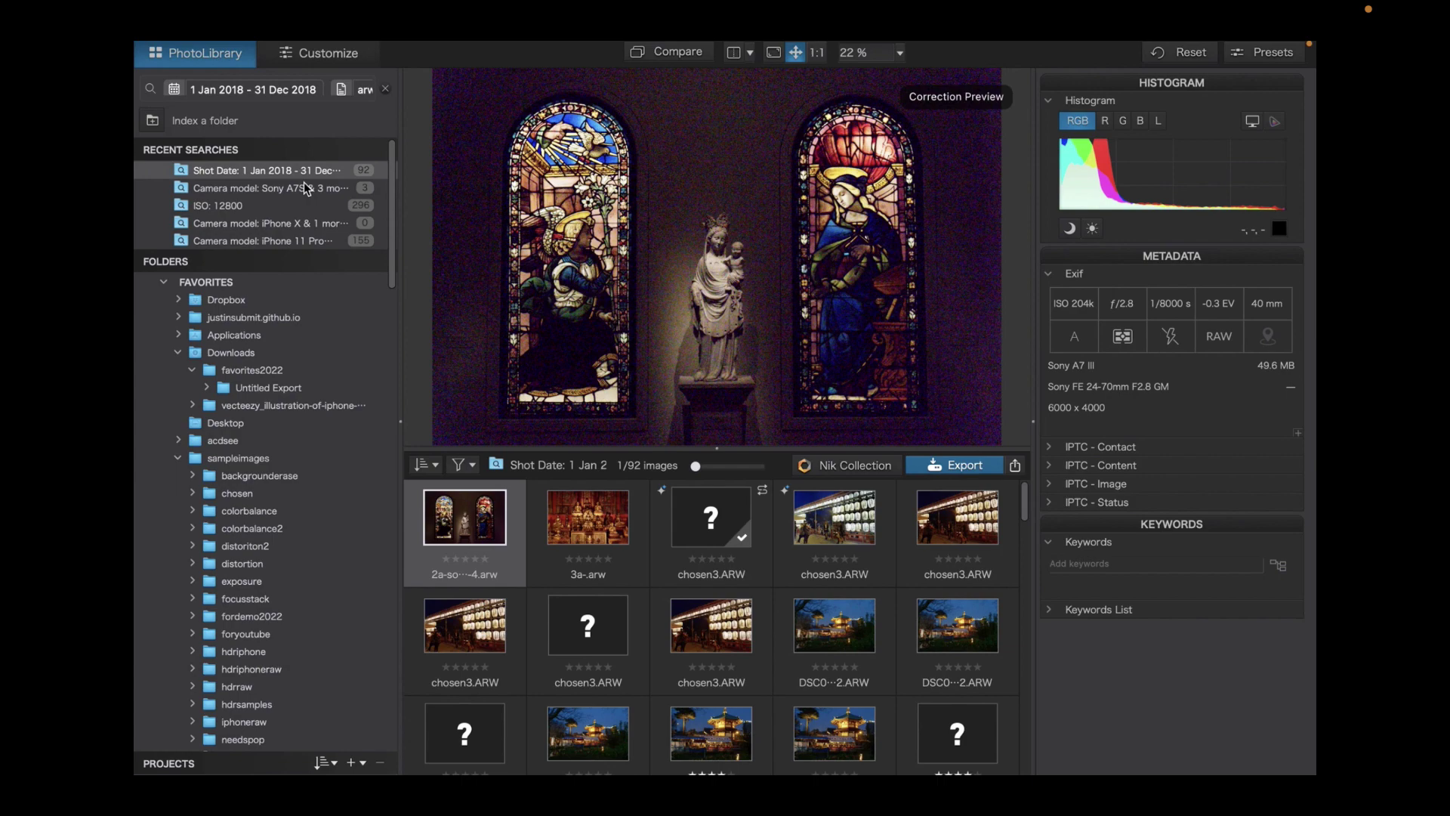
click(303, 188)
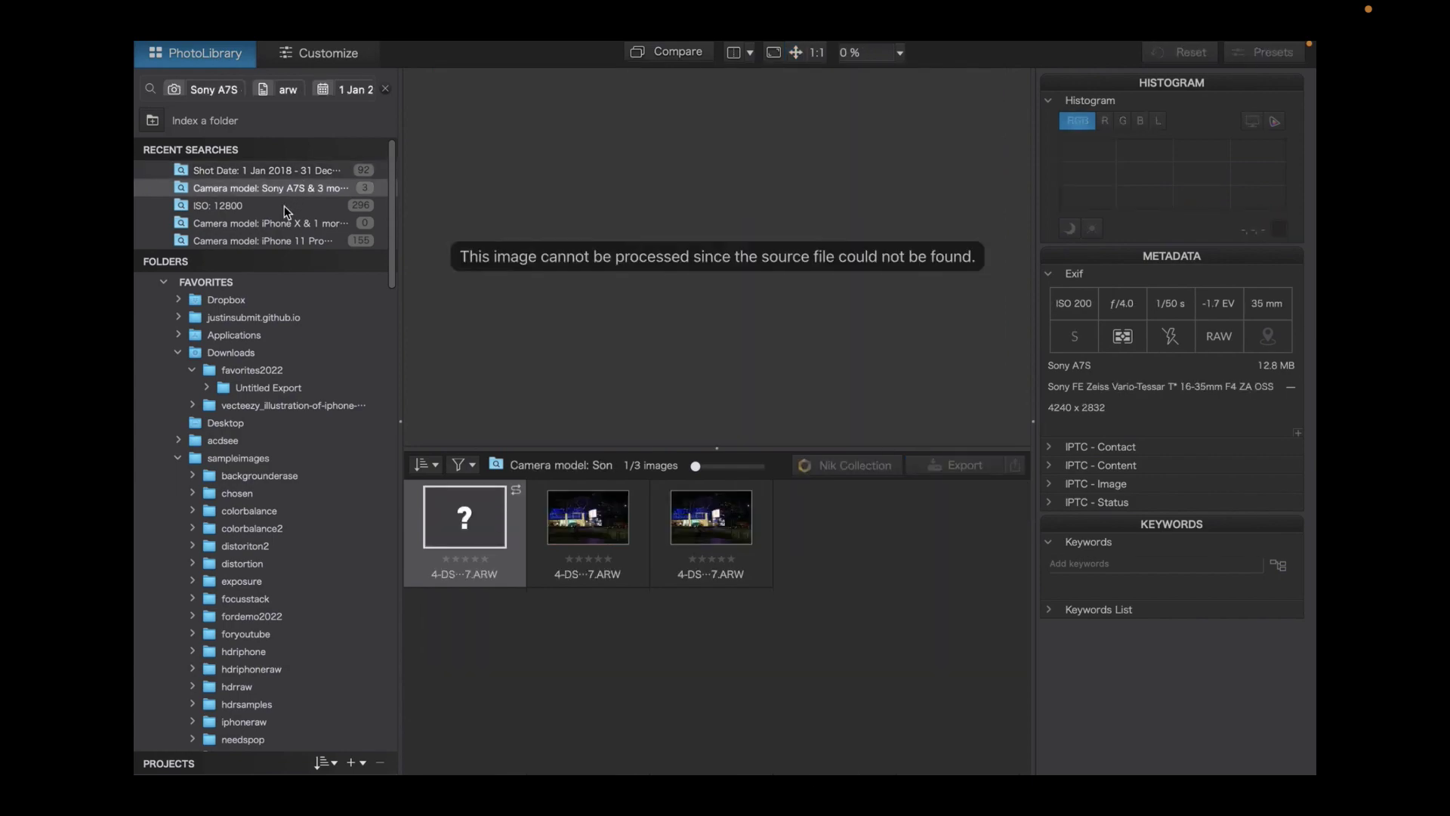
click(284, 205)
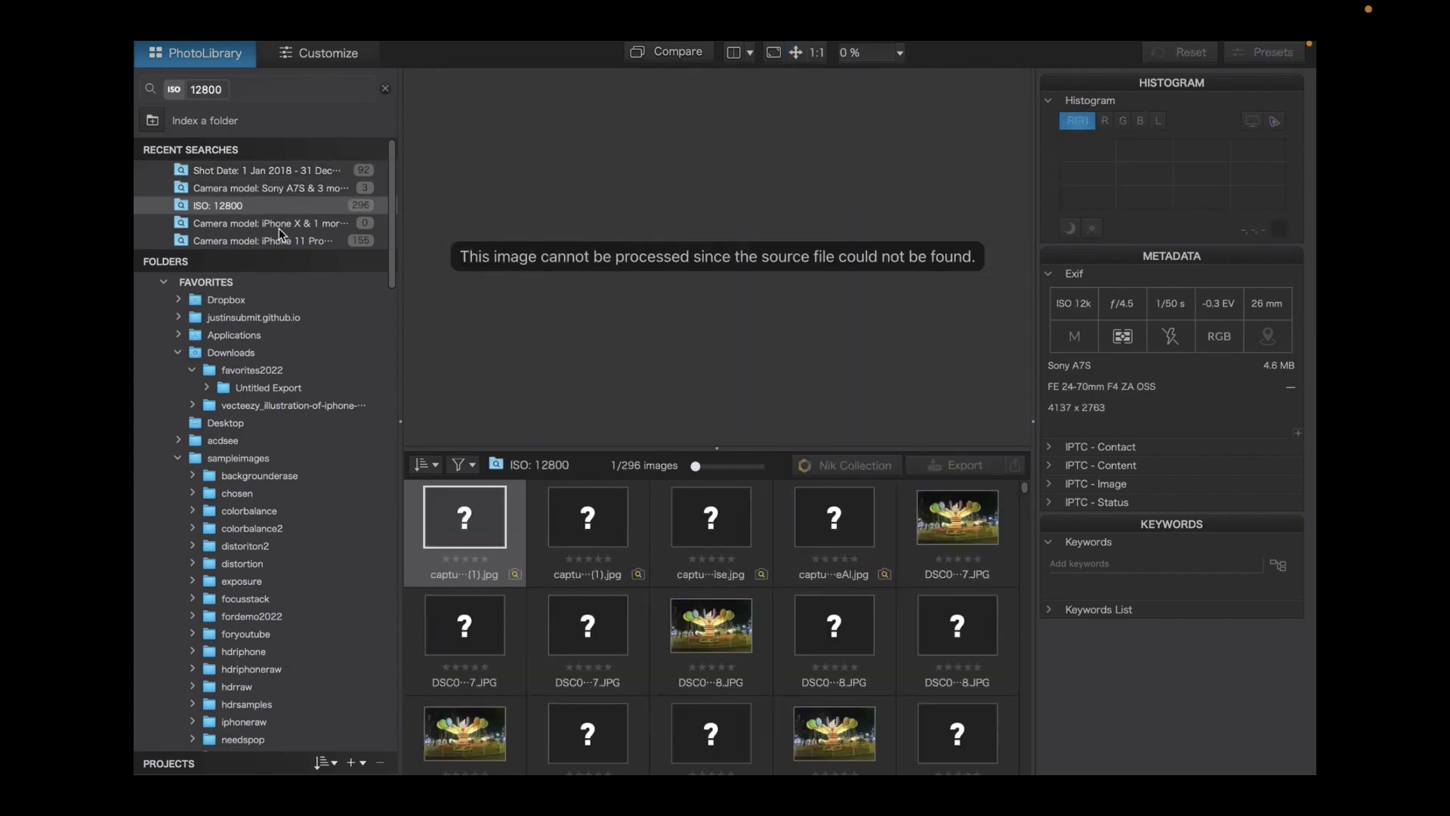
click(279, 224)
click(278, 241)
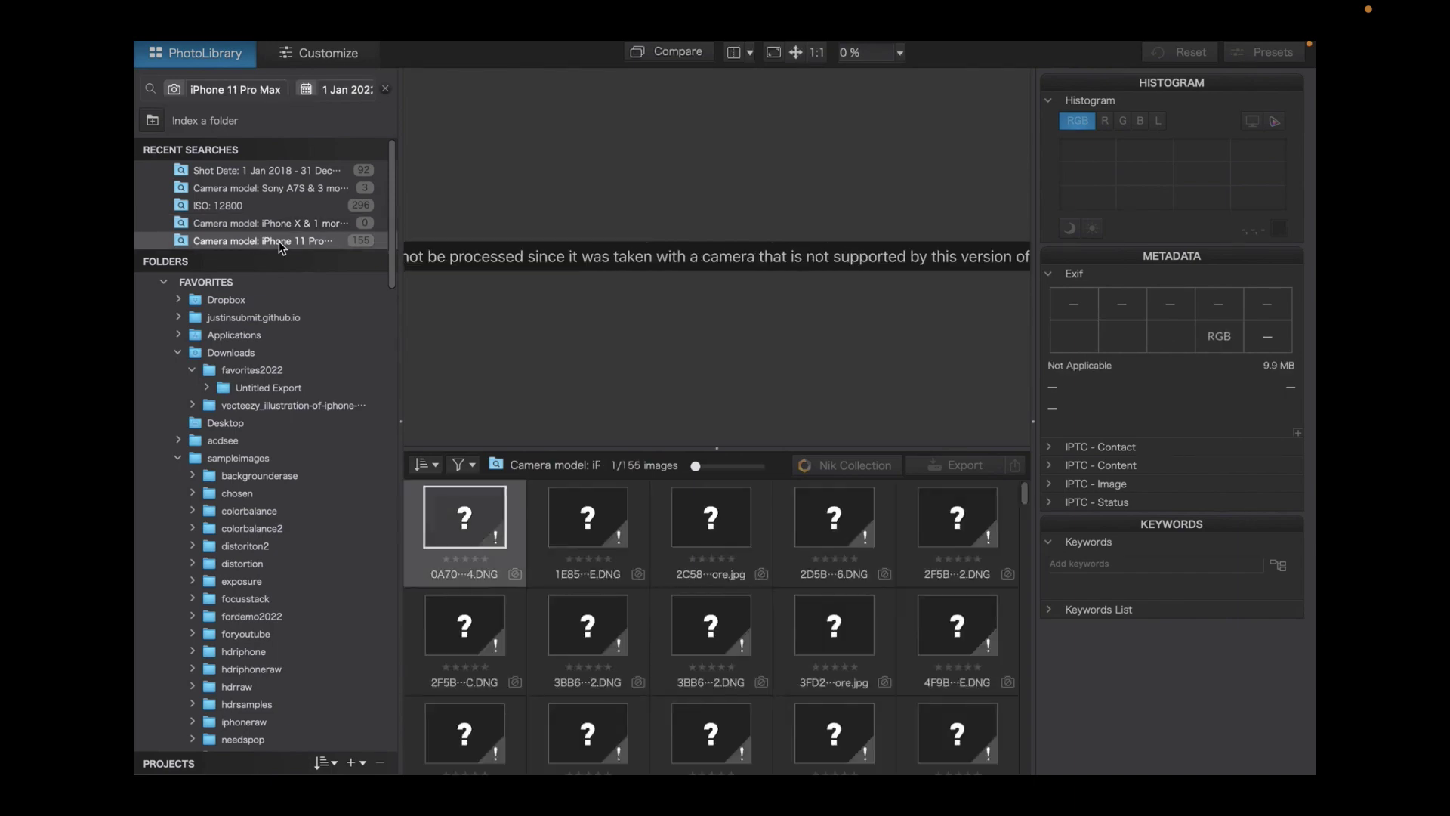
click(279, 173)
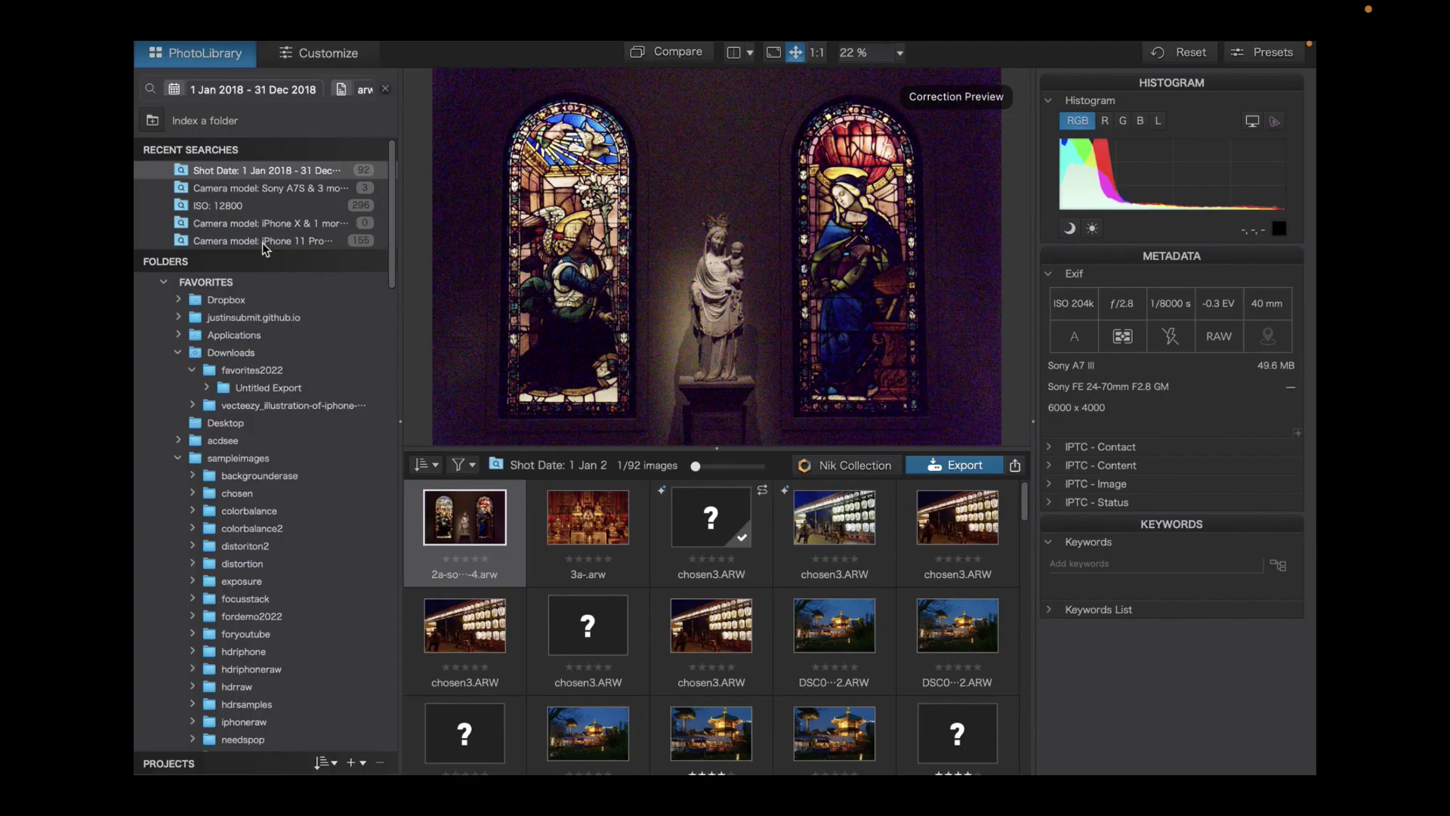
click(261, 241)
click(265, 224)
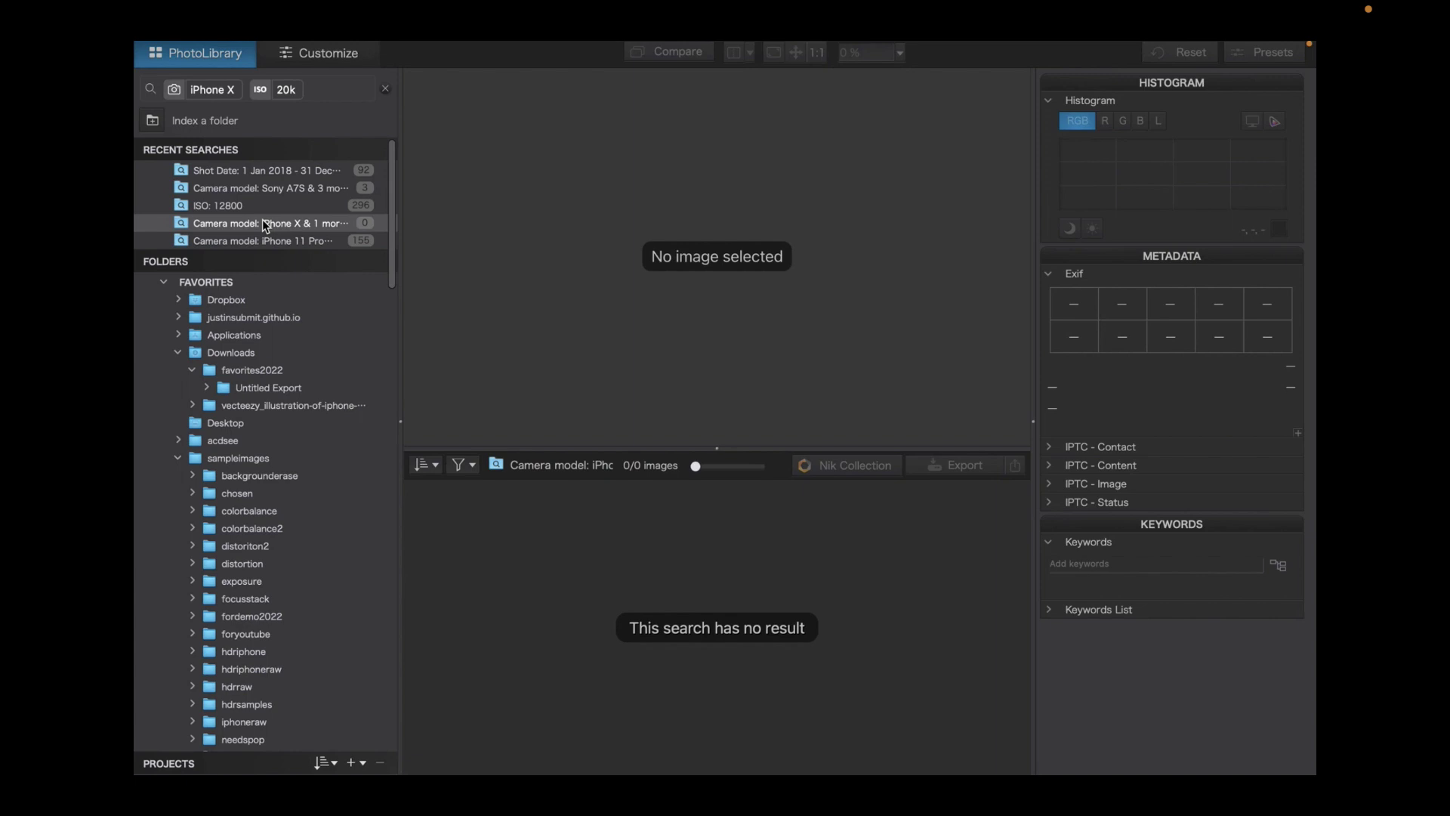
click(234, 206)
click(238, 189)
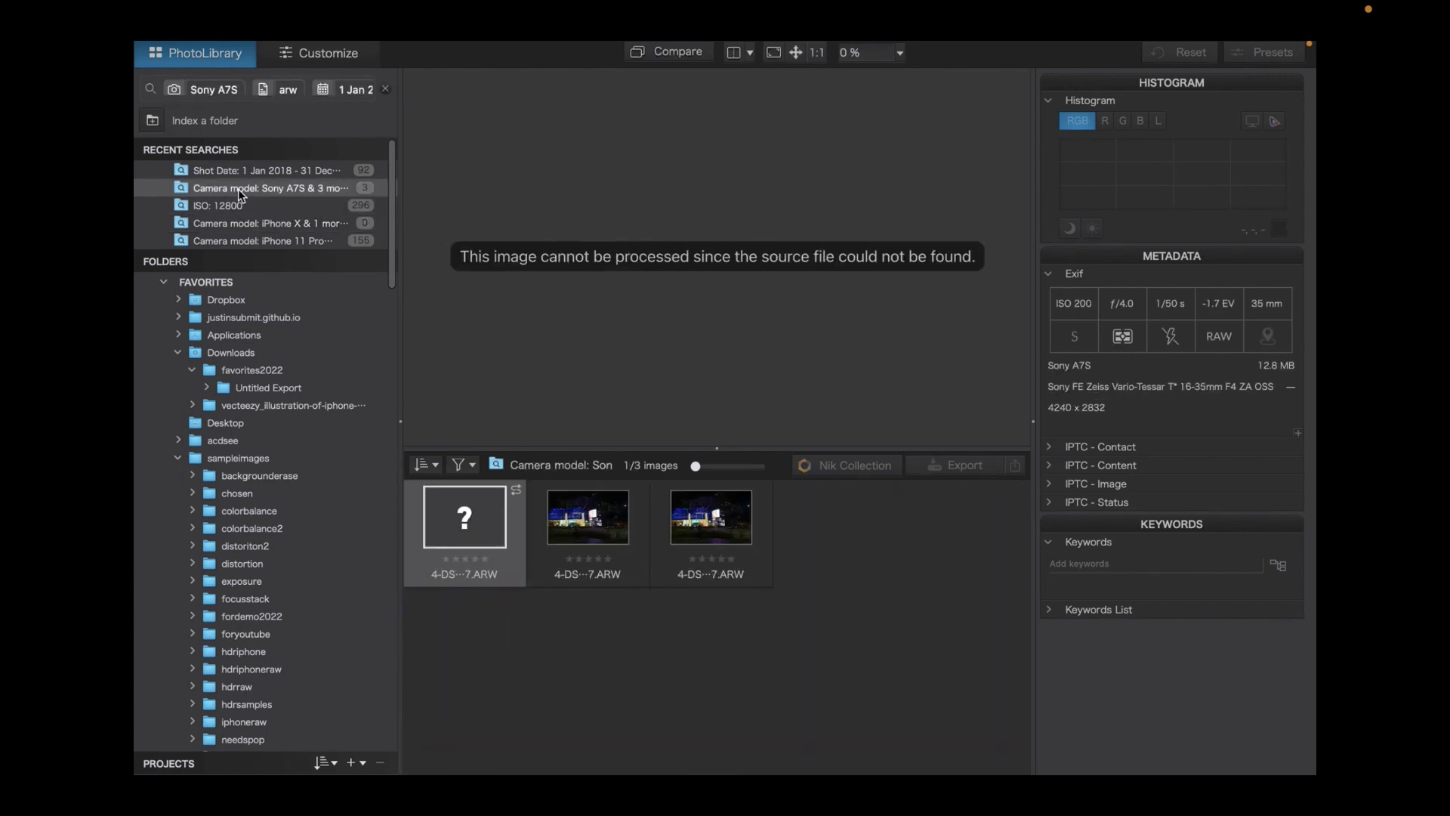
click(239, 171)
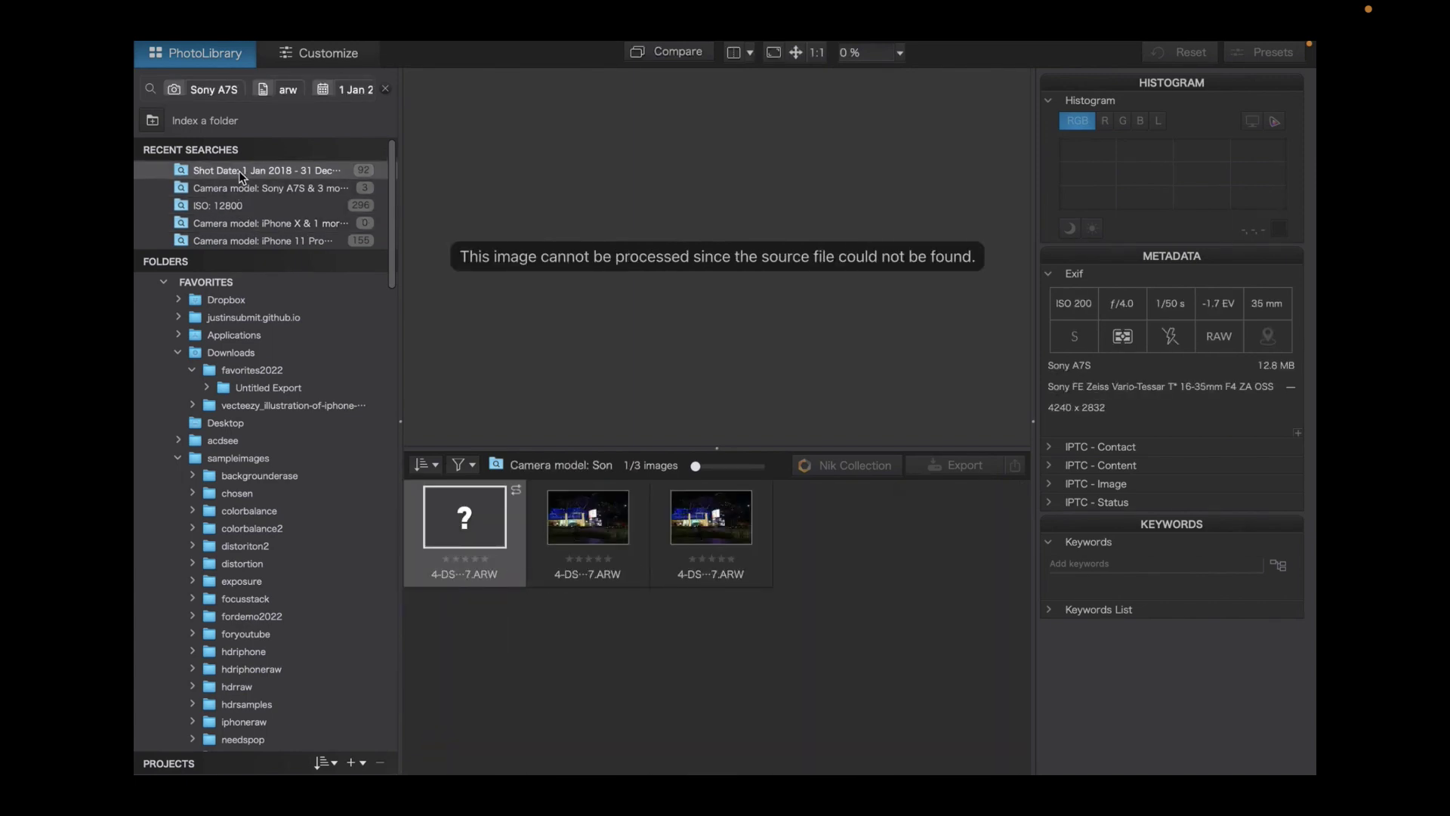
click(239, 184)
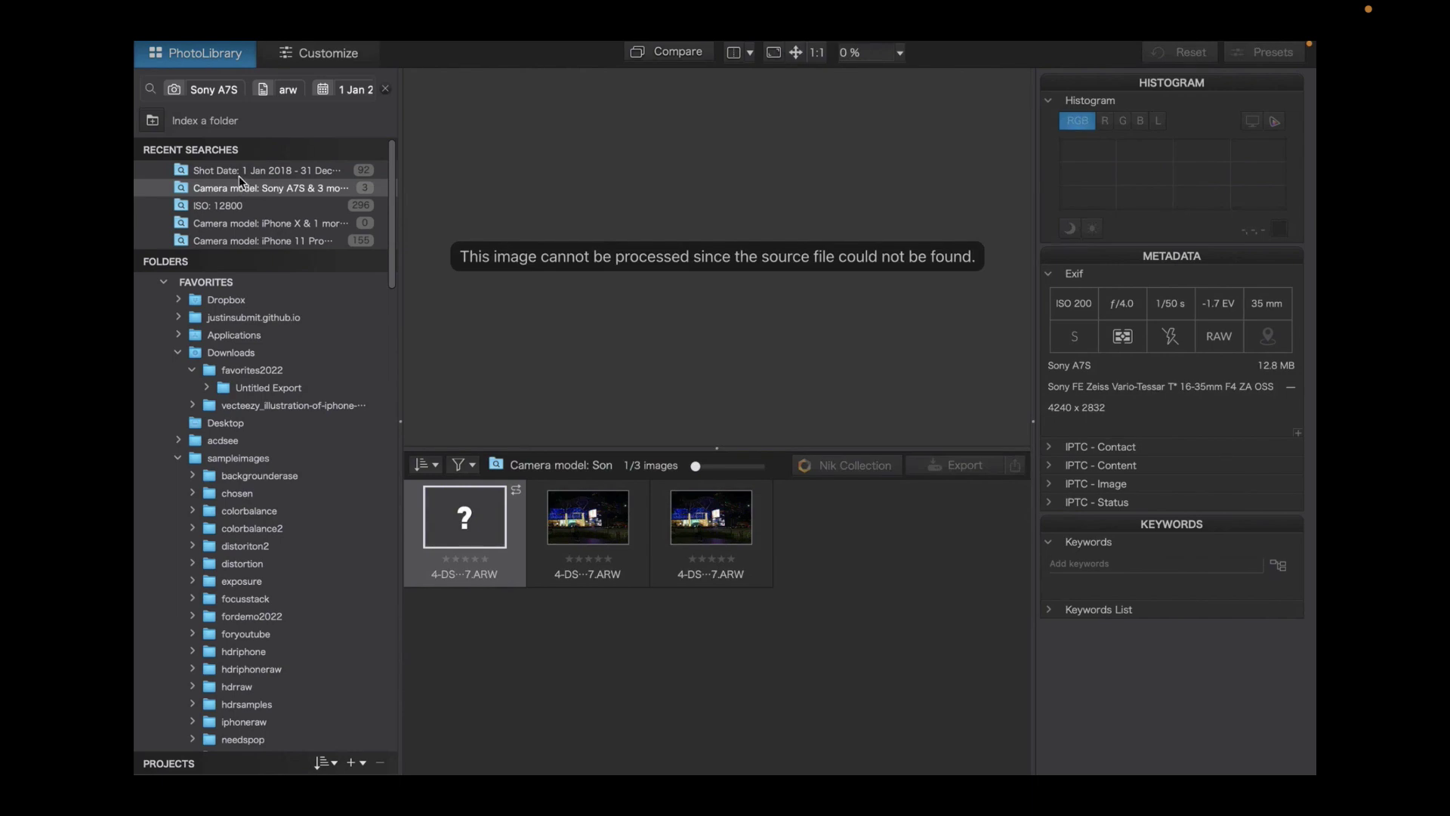
click(239, 176)
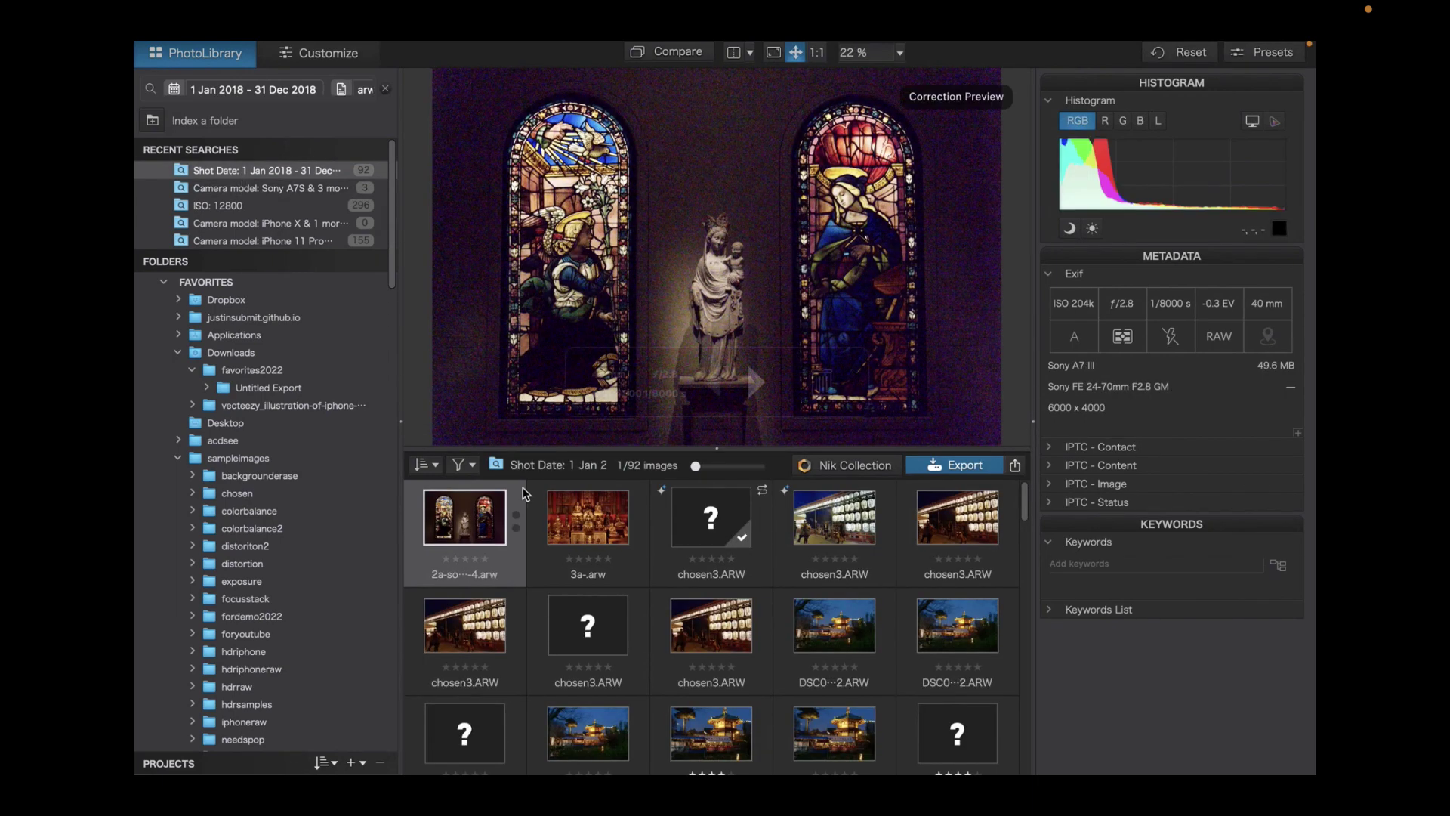
- Browse the altar, lantern and pagoda thumbnails, rating one pagoda night shot two stars
click(588, 532)
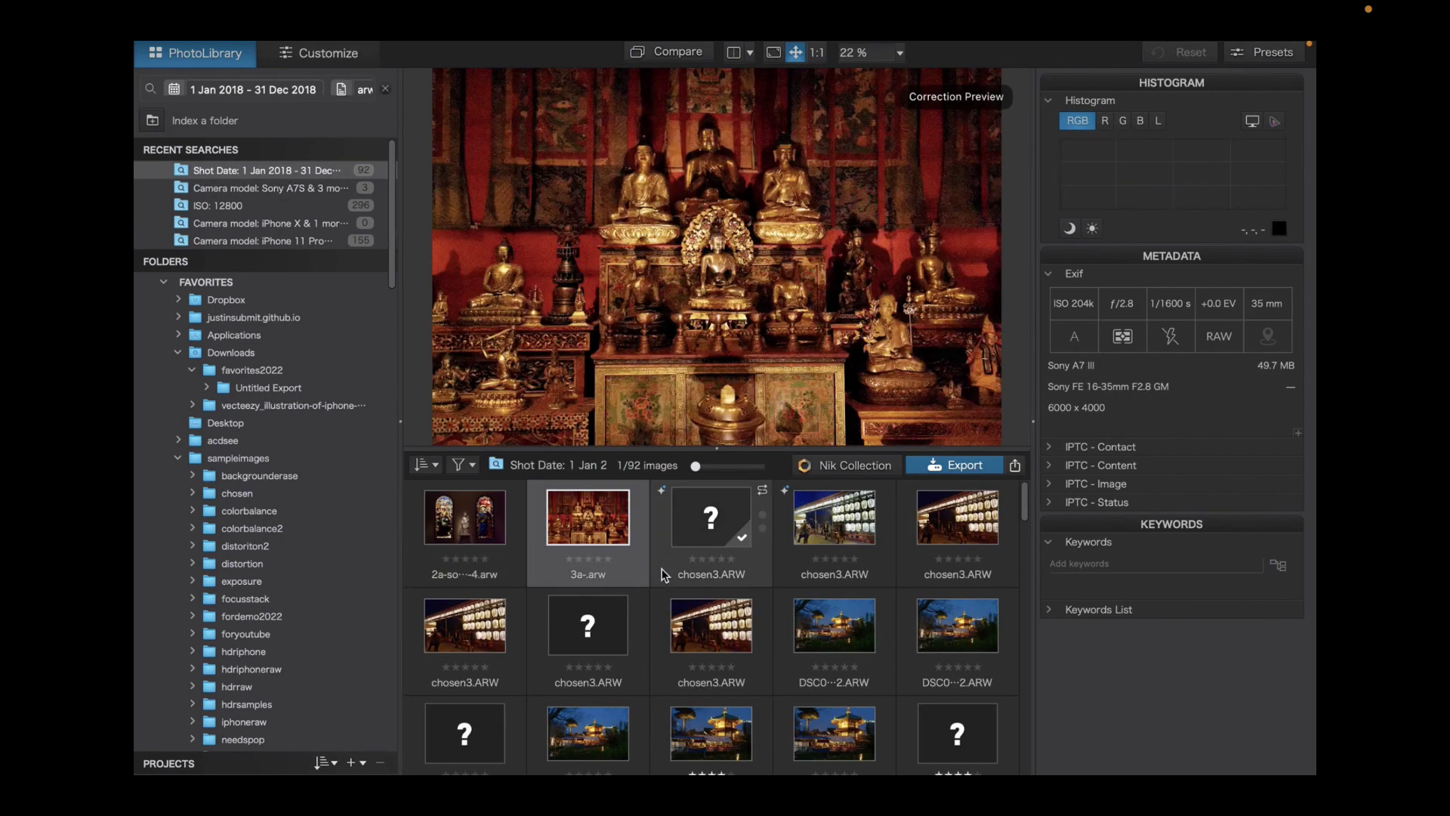
click(709, 631)
click(706, 710)
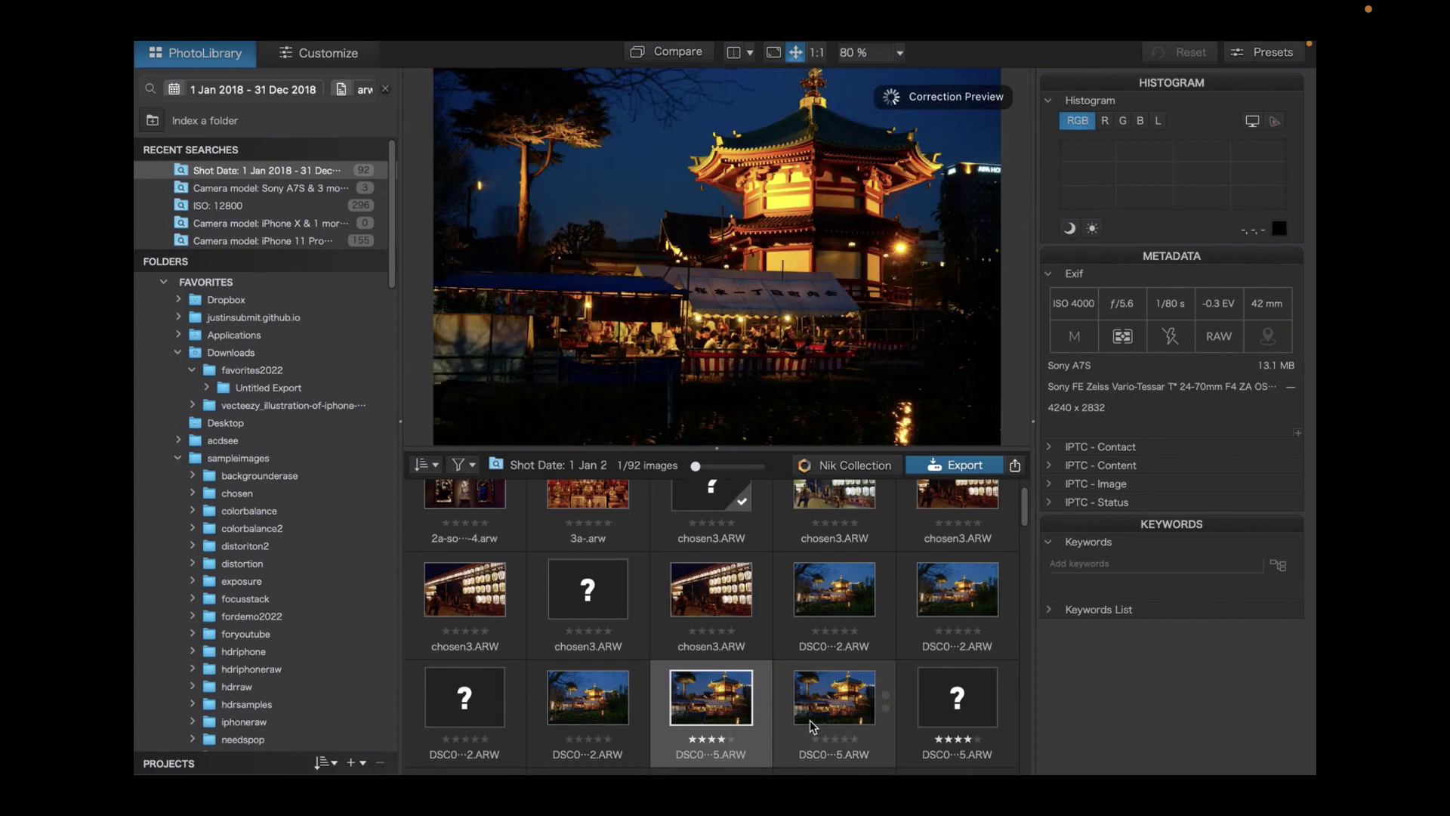
click(834, 696)
click(825, 630)
click(914, 628)
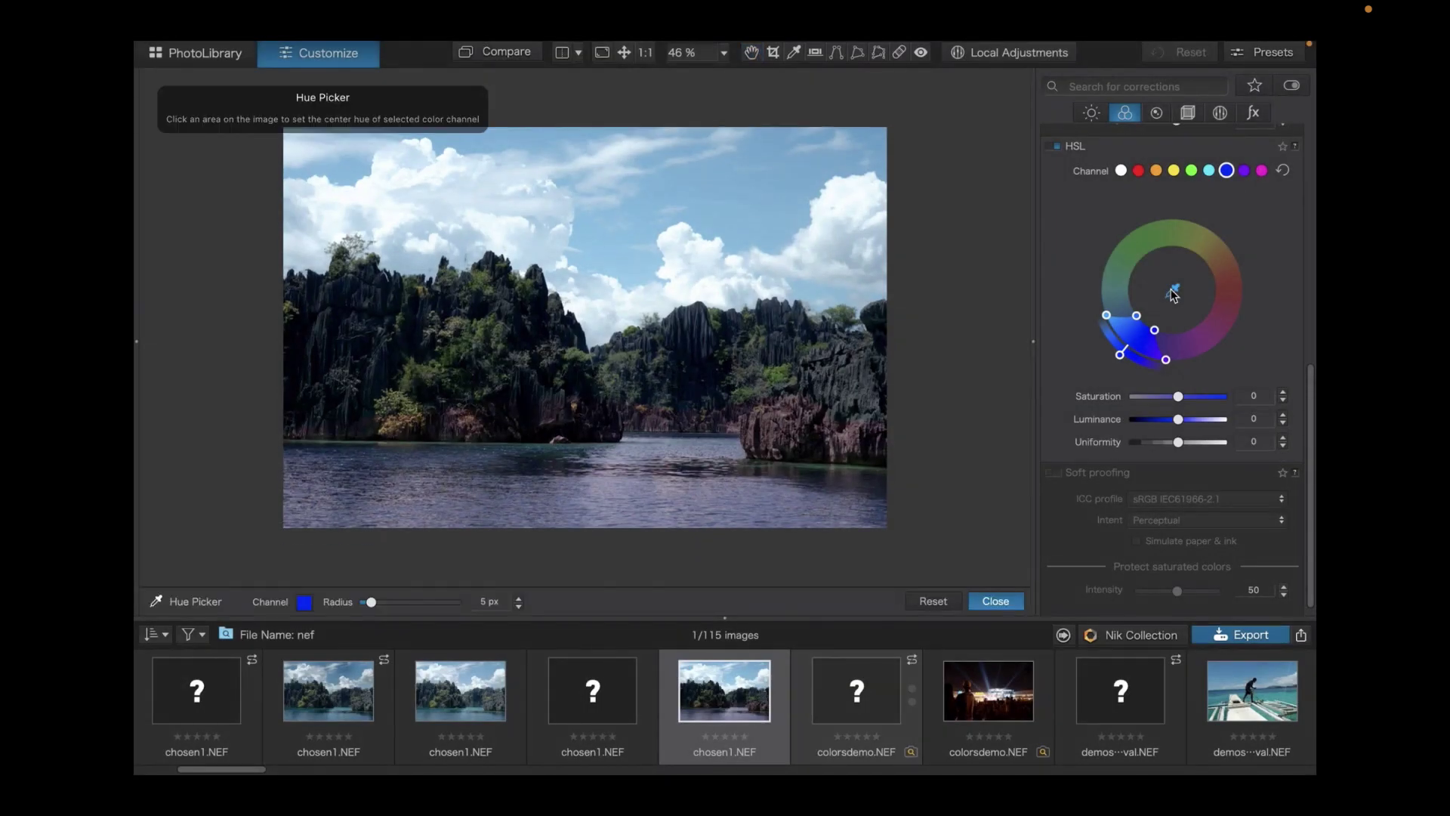
- Pick the sky into the HSL blue channel, lower its luminance and saturation, then reset the channel
click(760, 205)
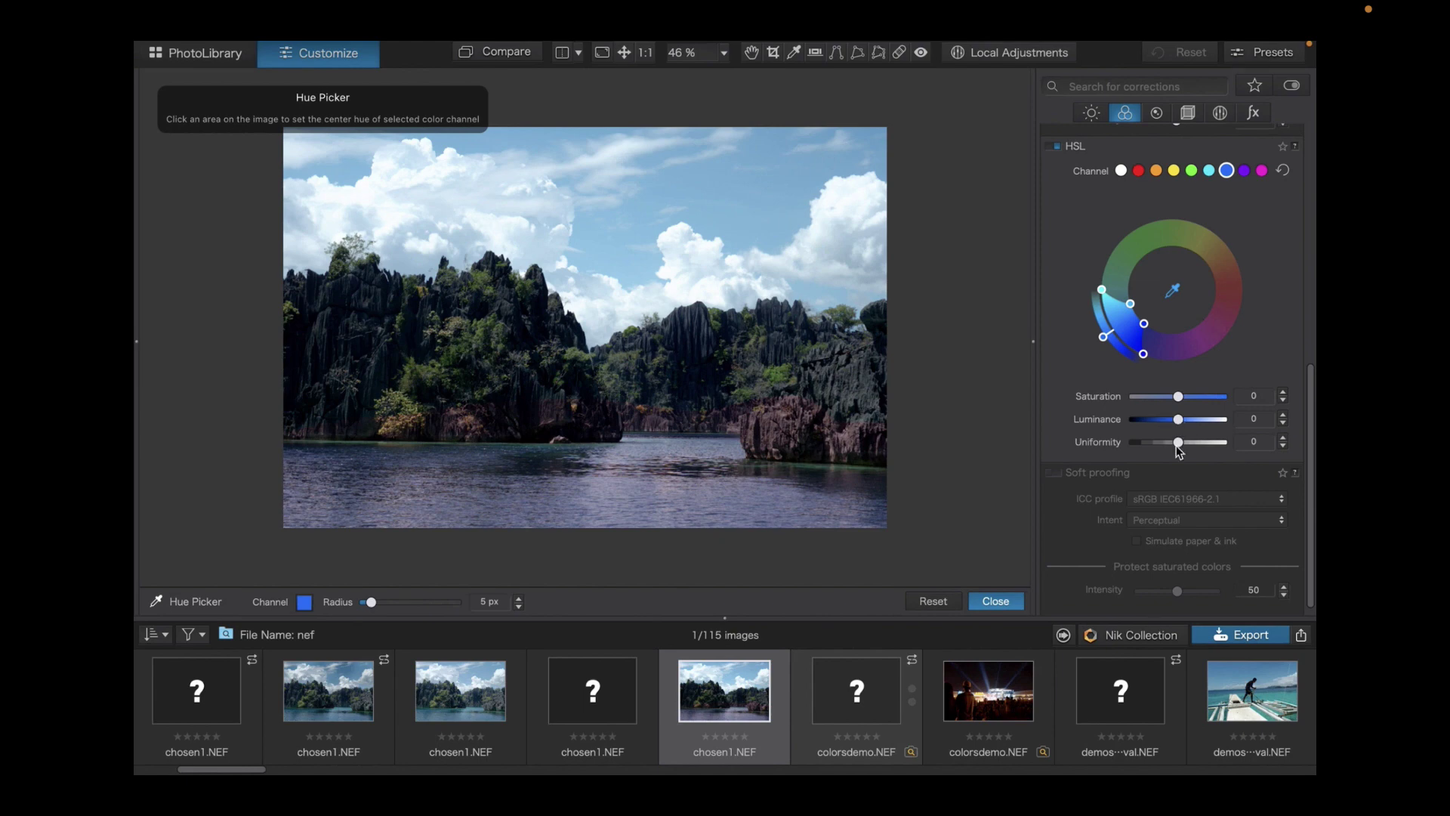
mouse_move(1178, 419)
mouse_down()
mouse_move(1136, 423)
mouse_move(1237, 395)
mouse_move(1170, 409)
mouse_up()
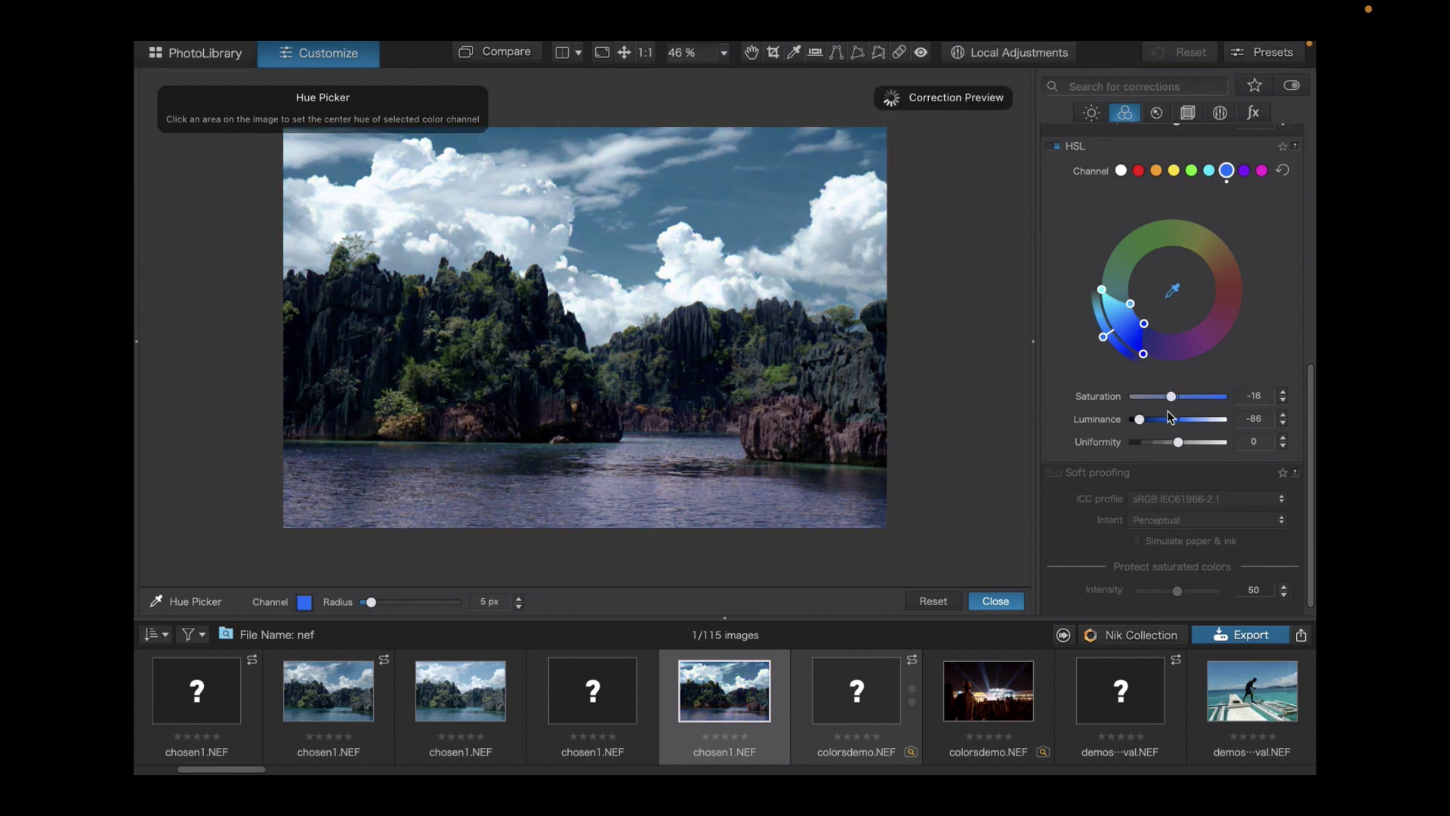
click(1284, 170)
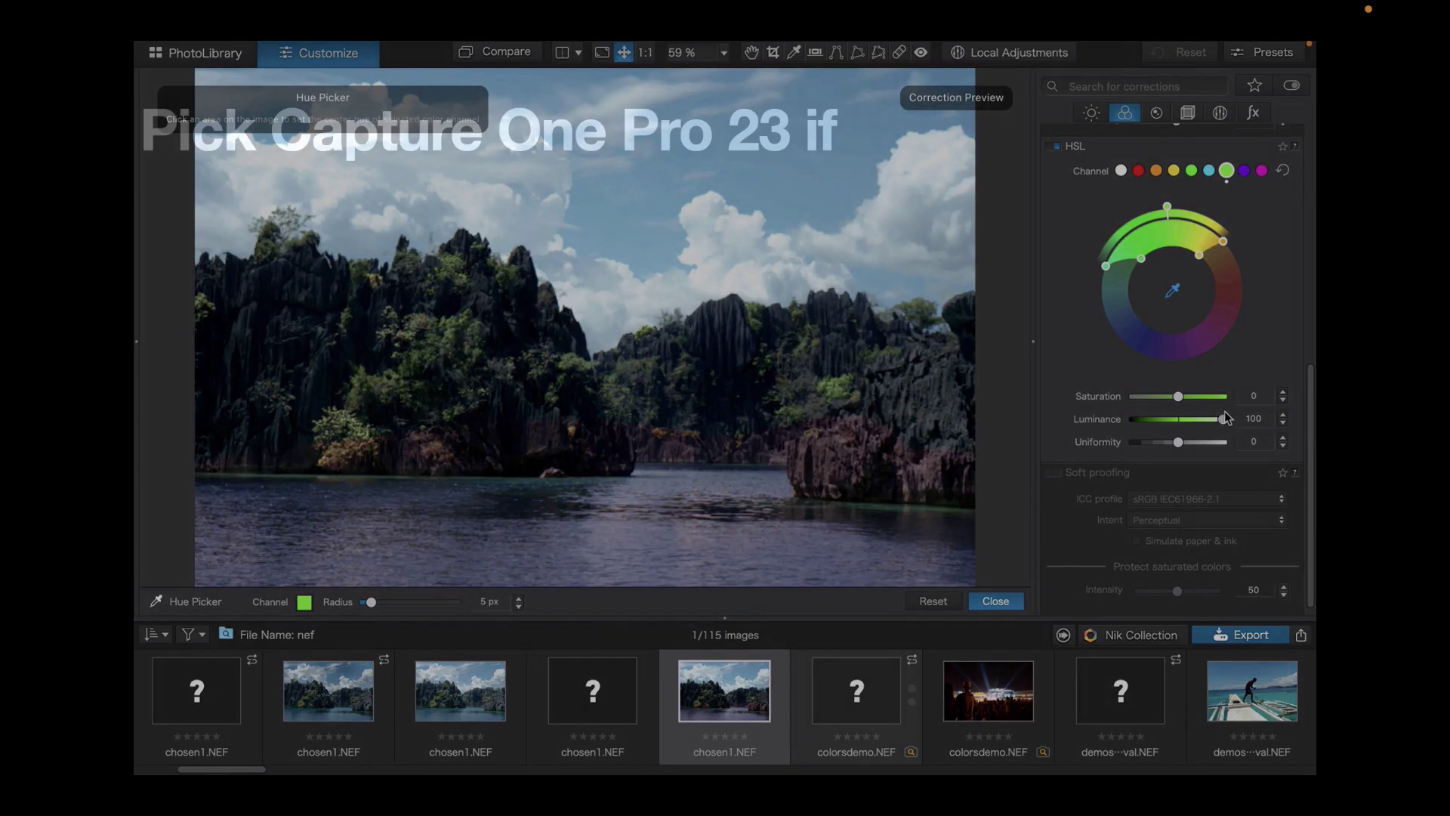